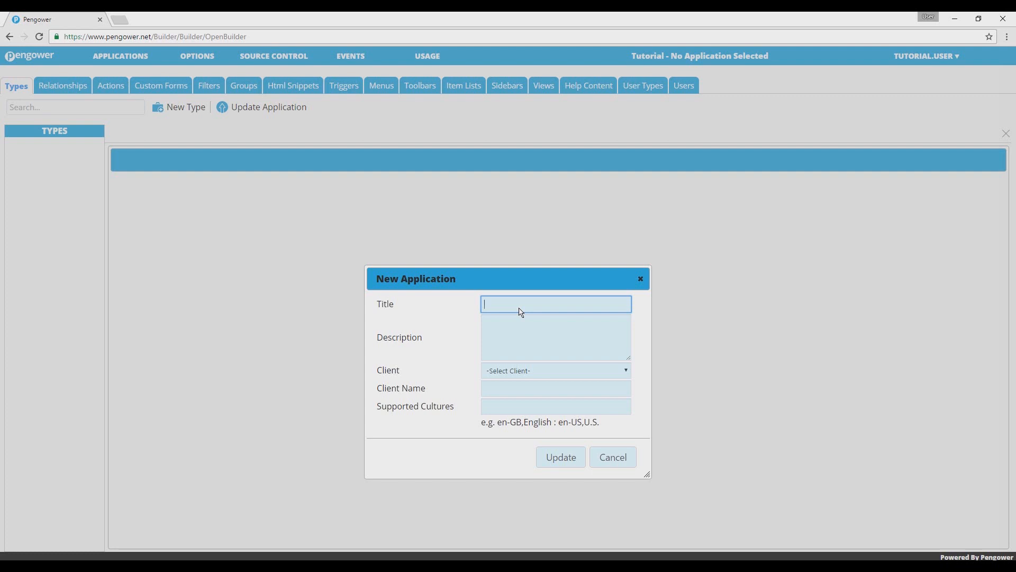
- Create a new application titled Membership Tracker for a new client named First Gym
text(Membership Tracker)
click(535, 369)
click(517, 431)
click(530, 397)
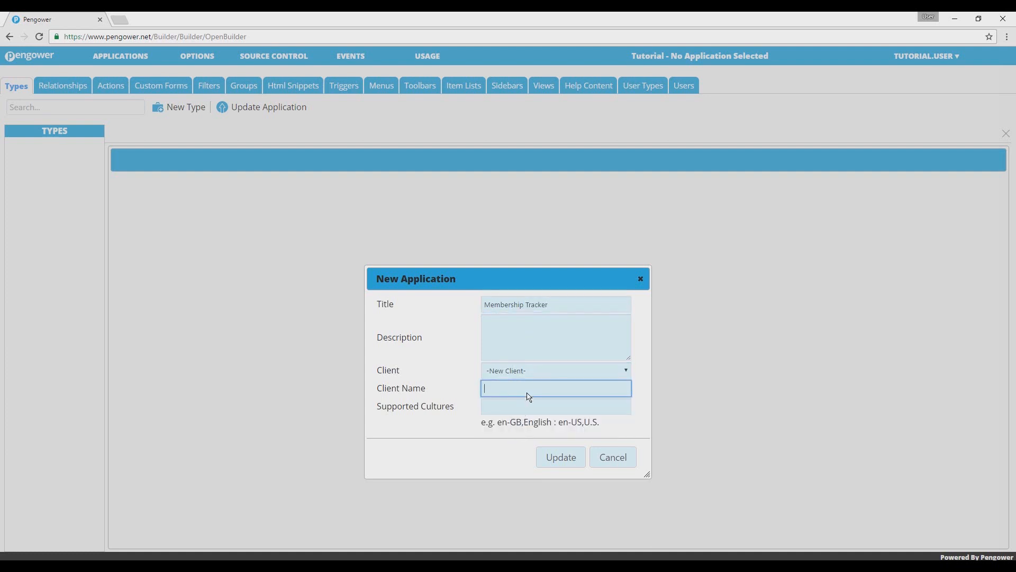
text(First Gym)
click(561, 465)
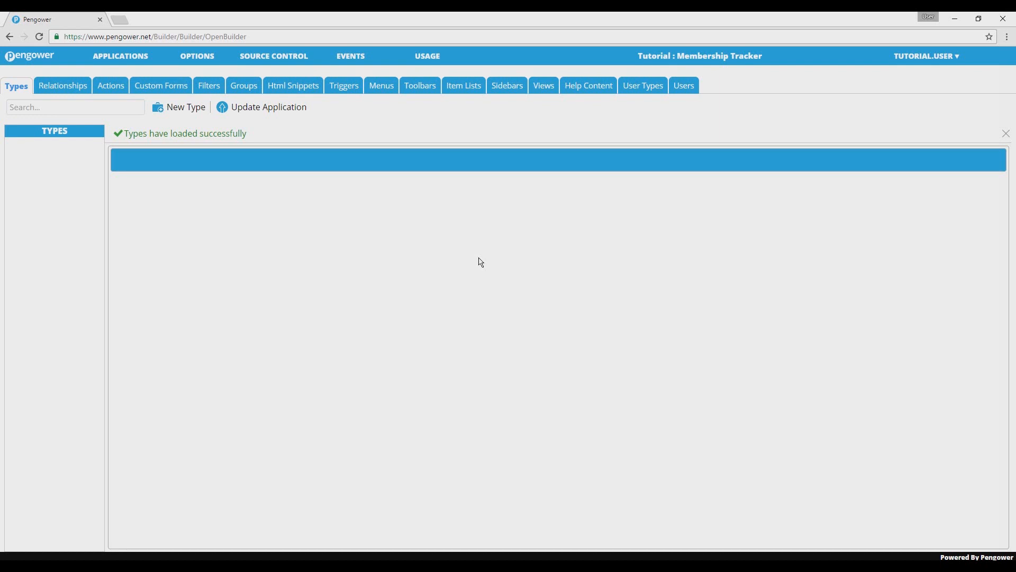
- Load the Membership Tracker application and save a new type titled Member in it
click(148, 57)
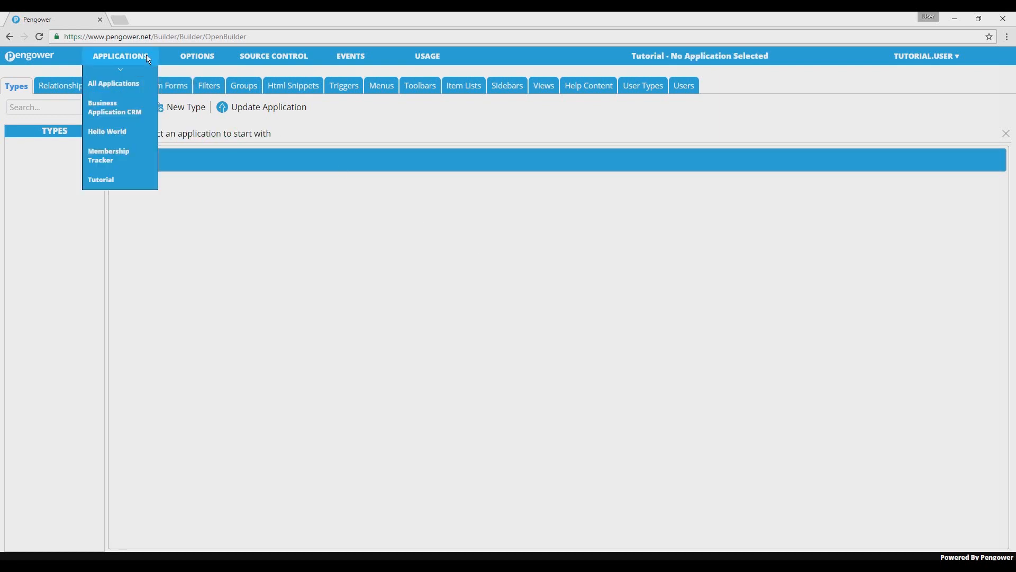
click(112, 153)
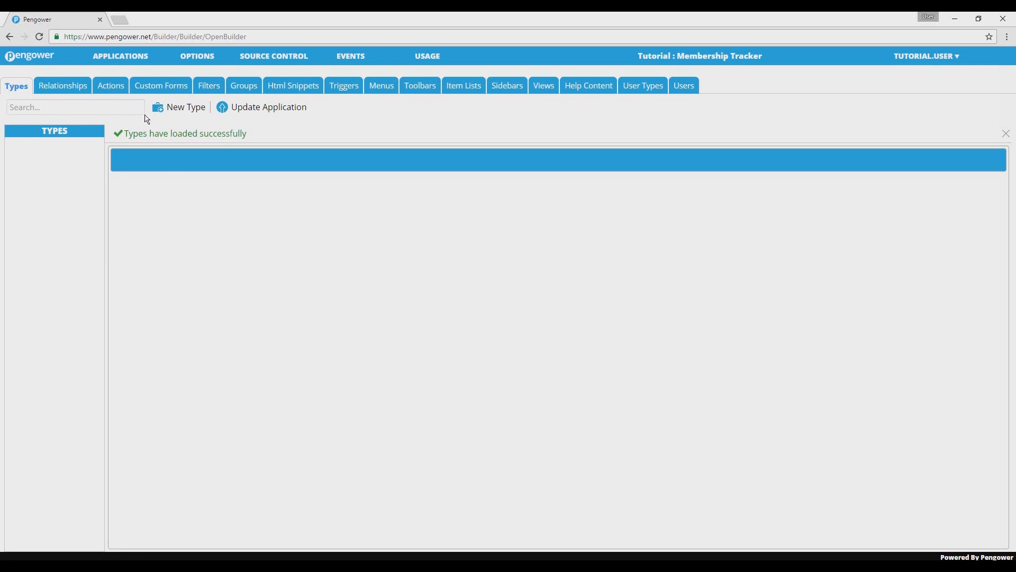
click(187, 107)
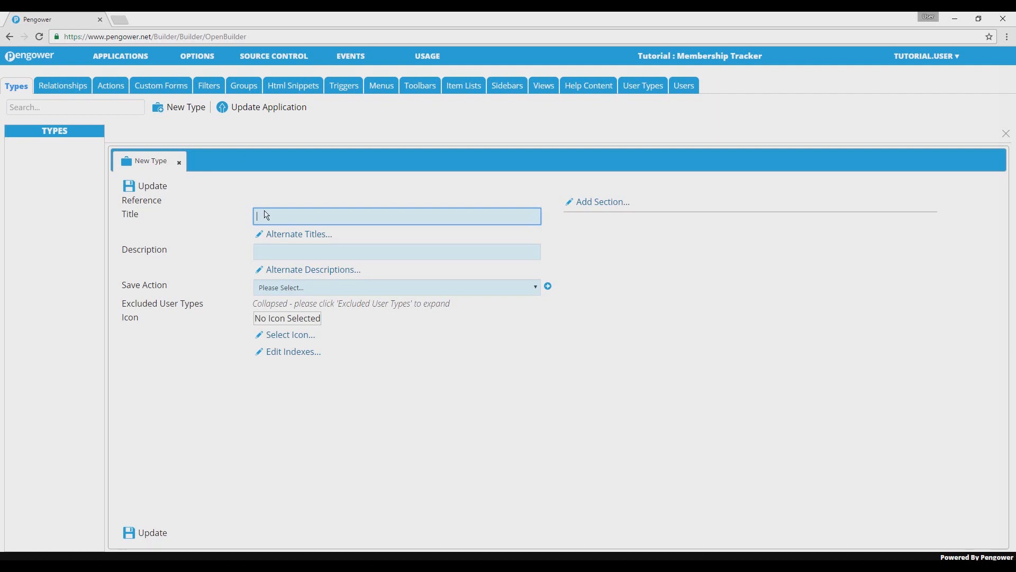
text(Member)
click(465, 380)
click(153, 533)
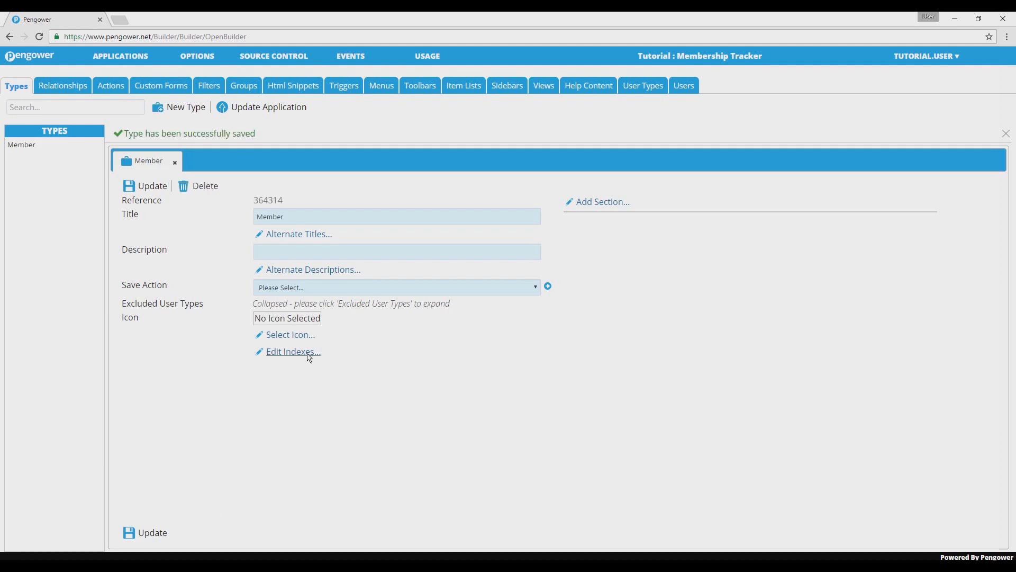
- Give the Member type the blue person icon from the Modern library's General category, using the first variant, and save the type
click(291, 335)
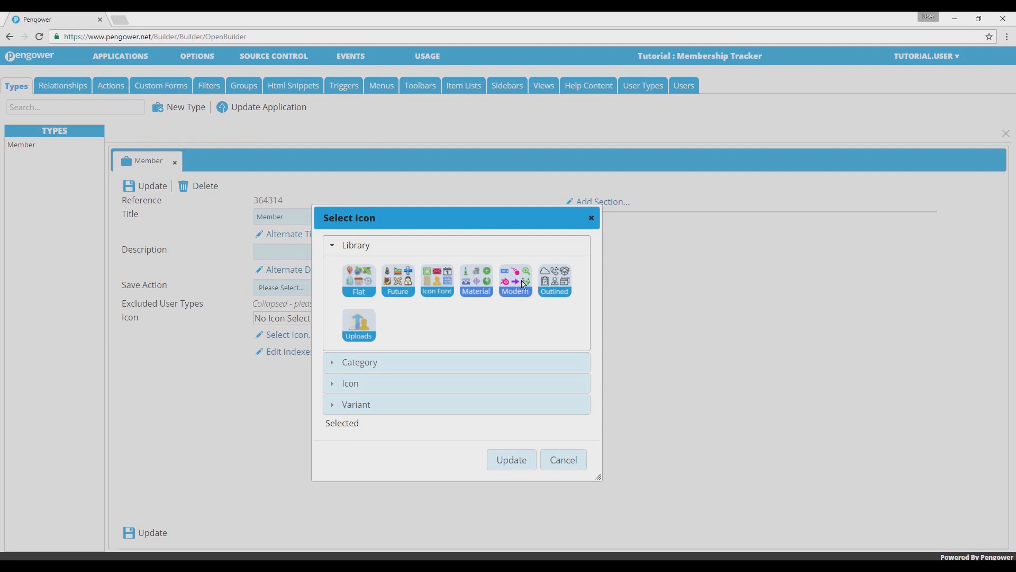
click(524, 285)
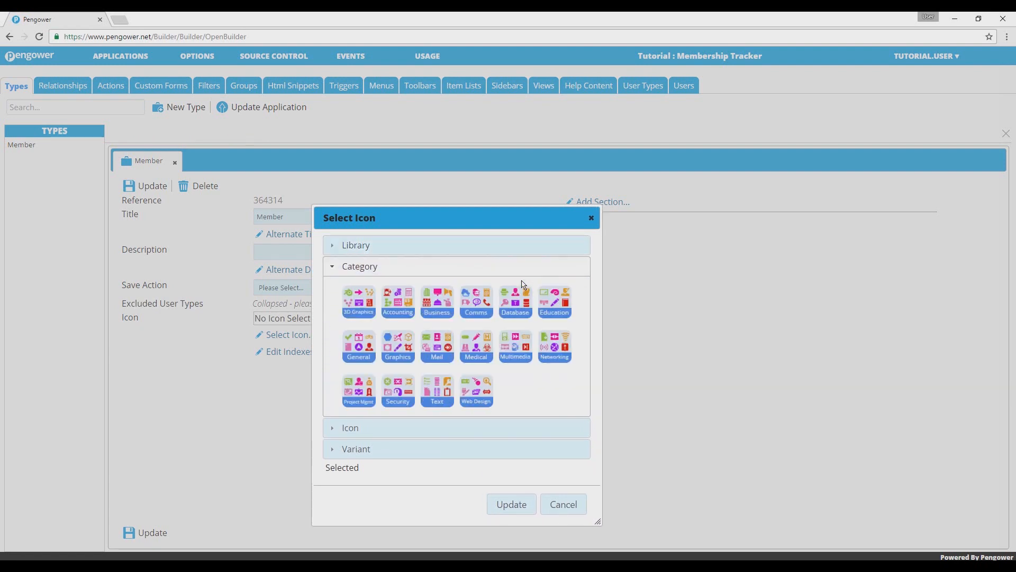
click(359, 346)
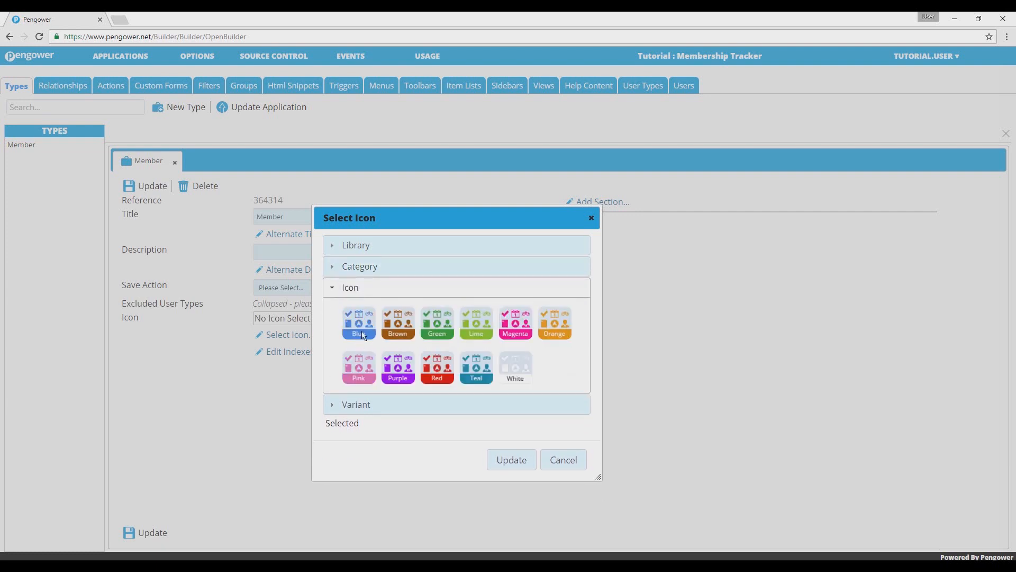
click(364, 334)
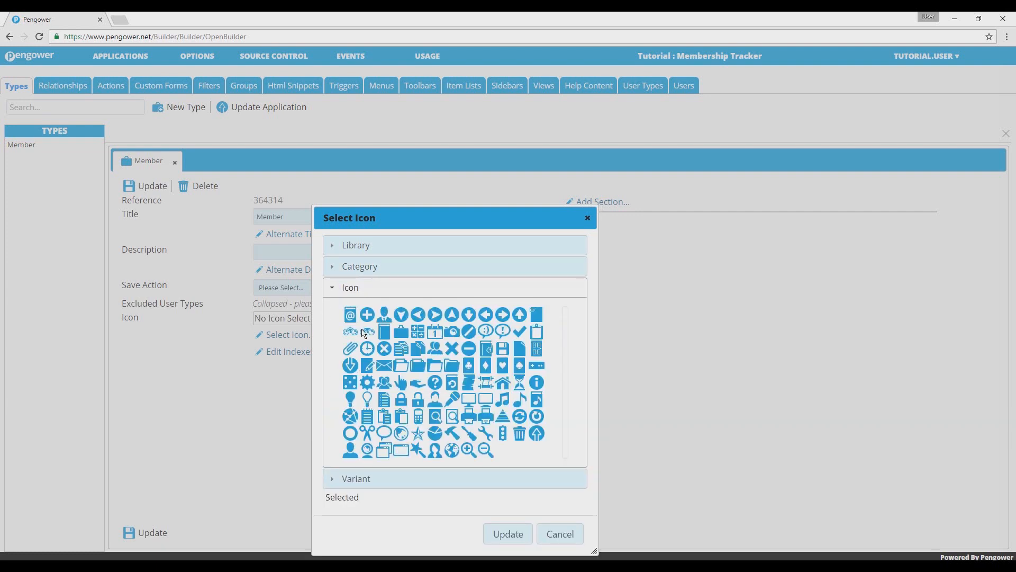
click(350, 451)
click(350, 337)
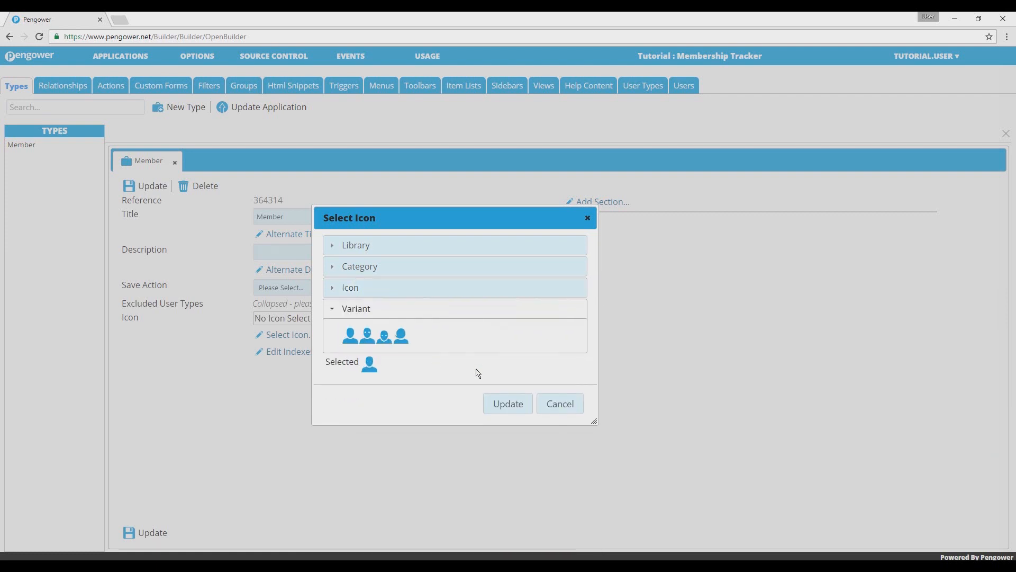
click(521, 407)
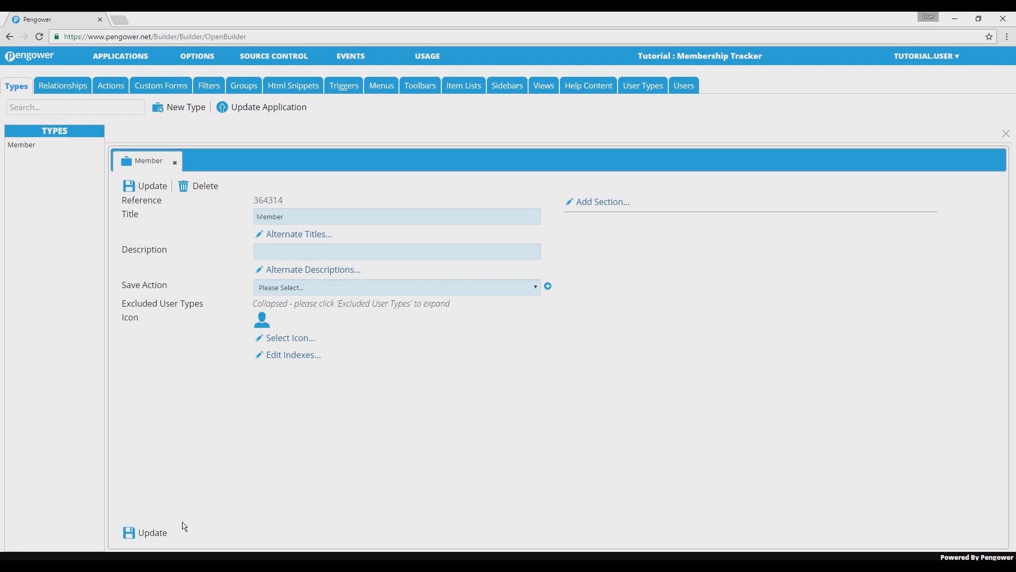
click(162, 538)
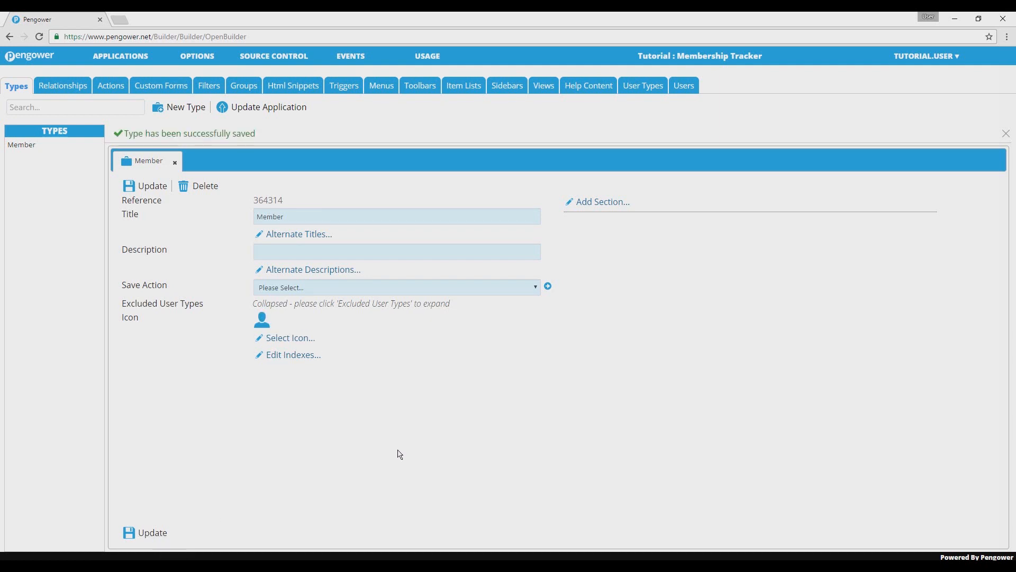
- Add a section titled Basic Member Details to the Member type and save it
click(603, 202)
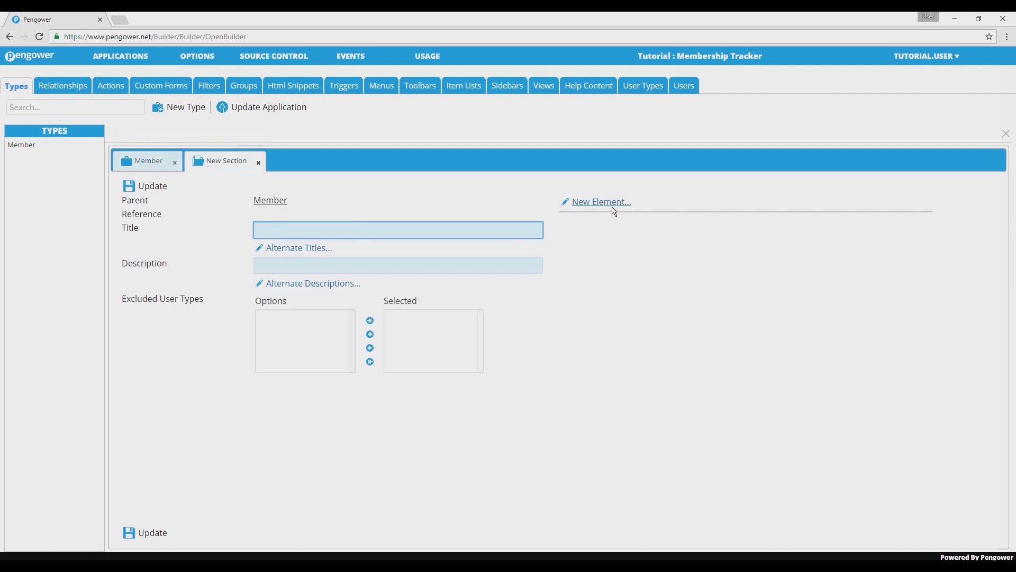
text(Basic Member Details)
click(163, 534)
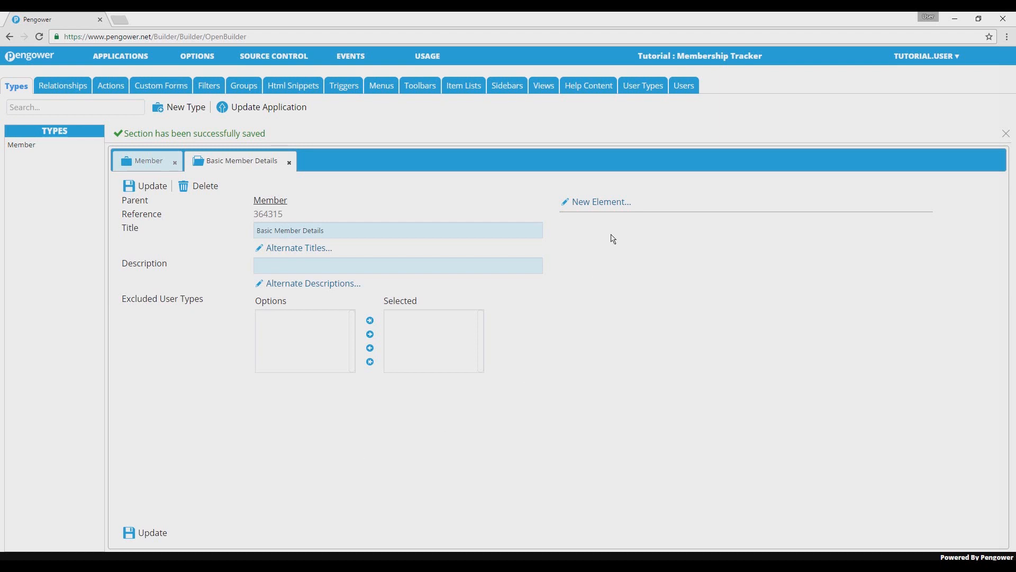
- Add an essential TEXT element titled First Name to the Basic Member Details section and save it
click(612, 207)
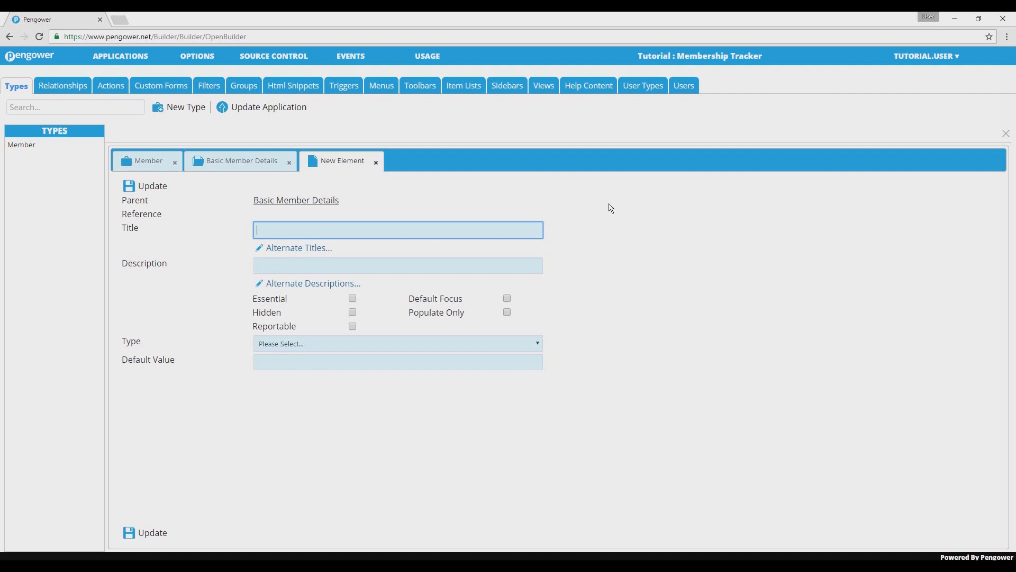
text(First Name)
click(507, 349)
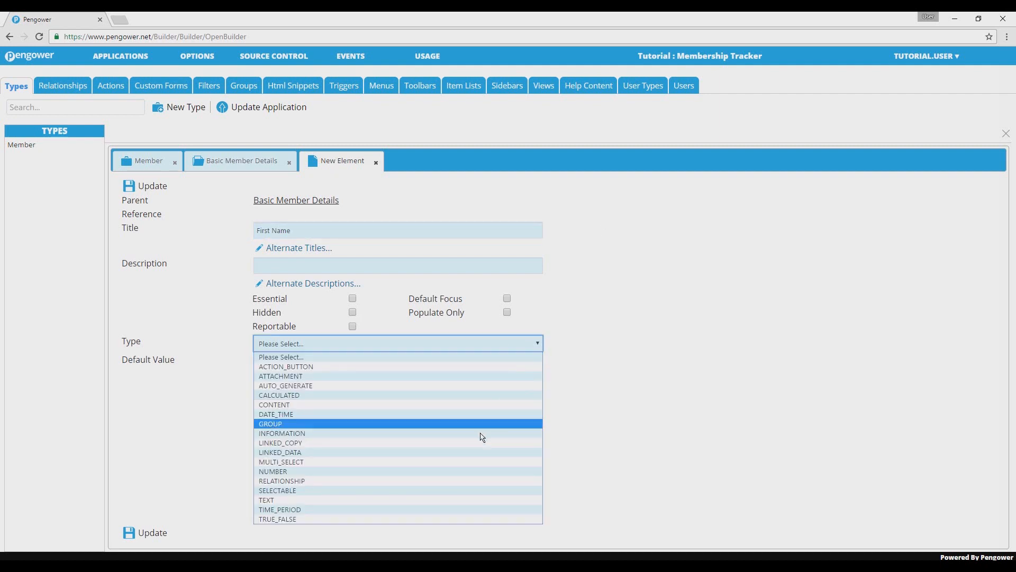
click(472, 500)
click(472, 500)
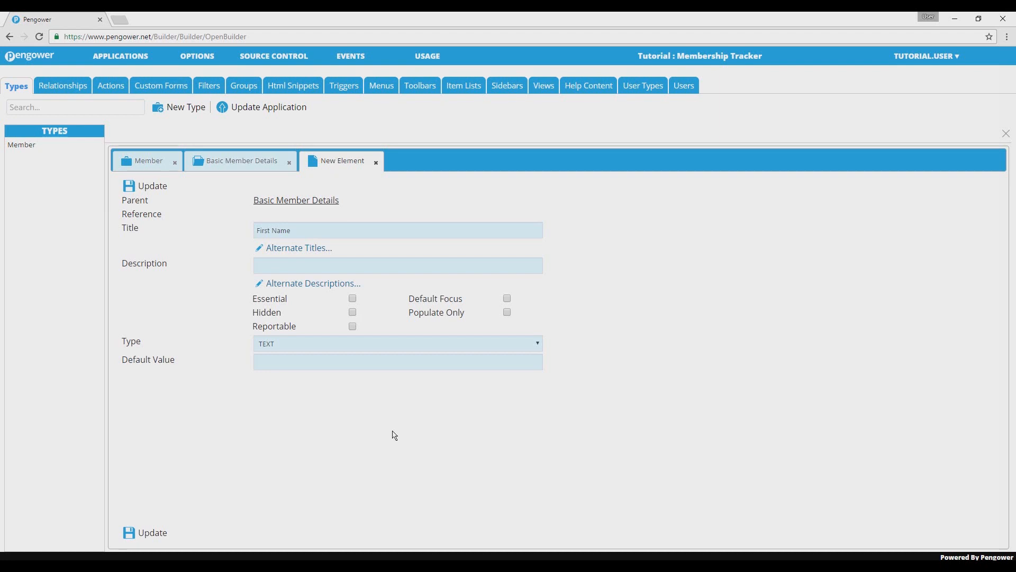
click(353, 301)
click(154, 534)
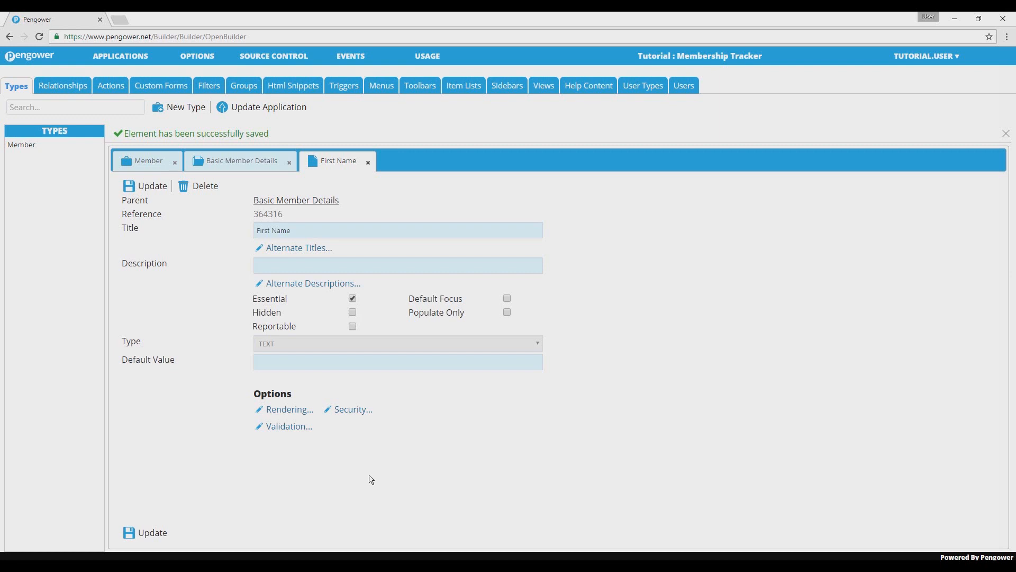
- Set the First Name element's rendering to Percentage Width Single with a percent width of 50, and save the element
click(301, 412)
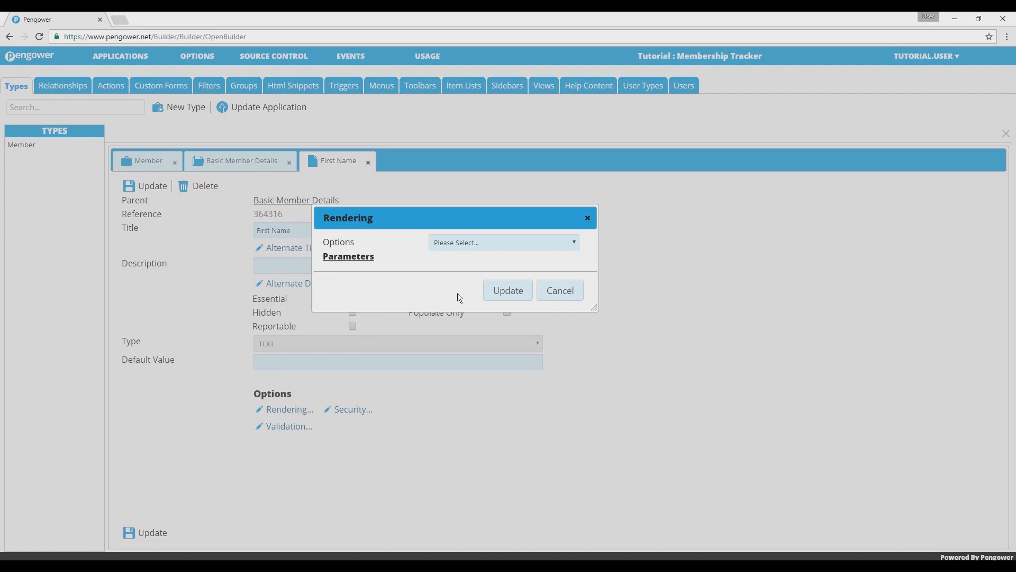
click(478, 244)
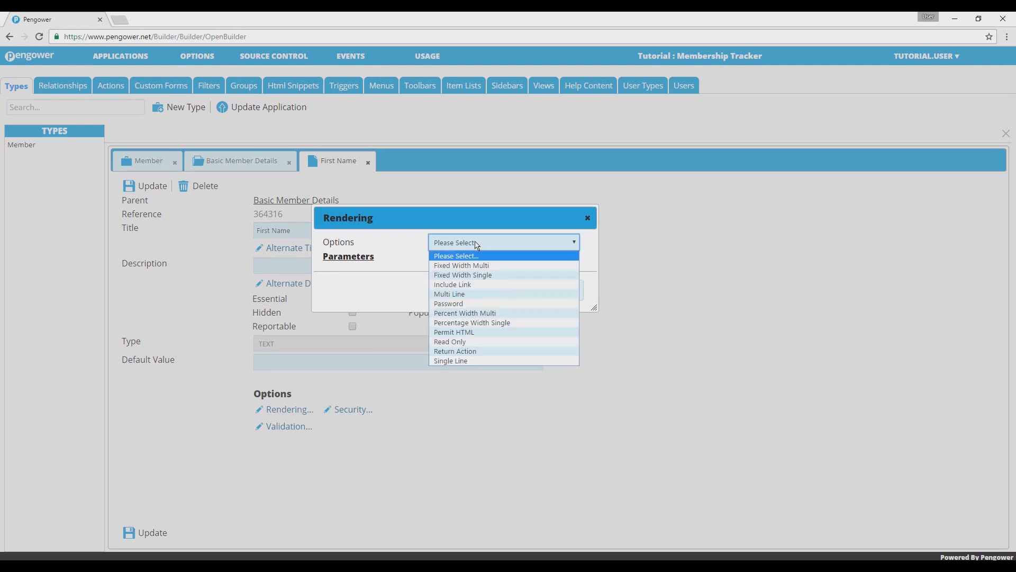
click(479, 323)
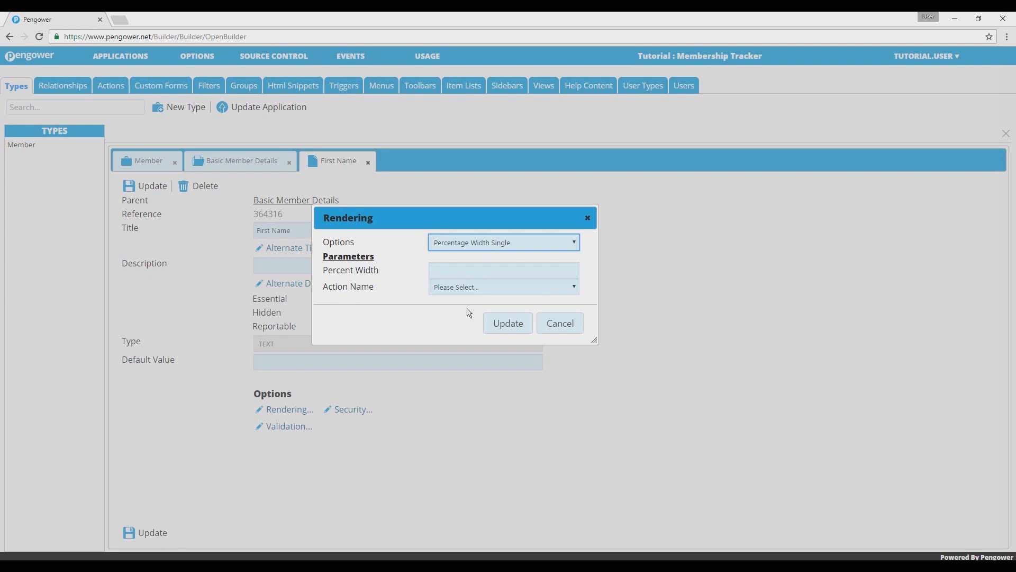
click(473, 275)
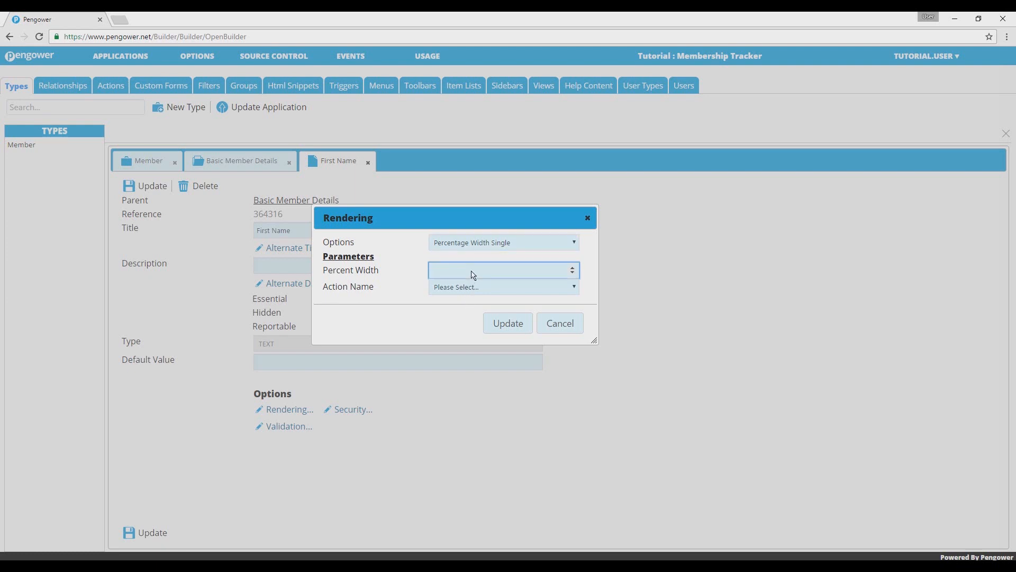
text(50)
click(502, 329)
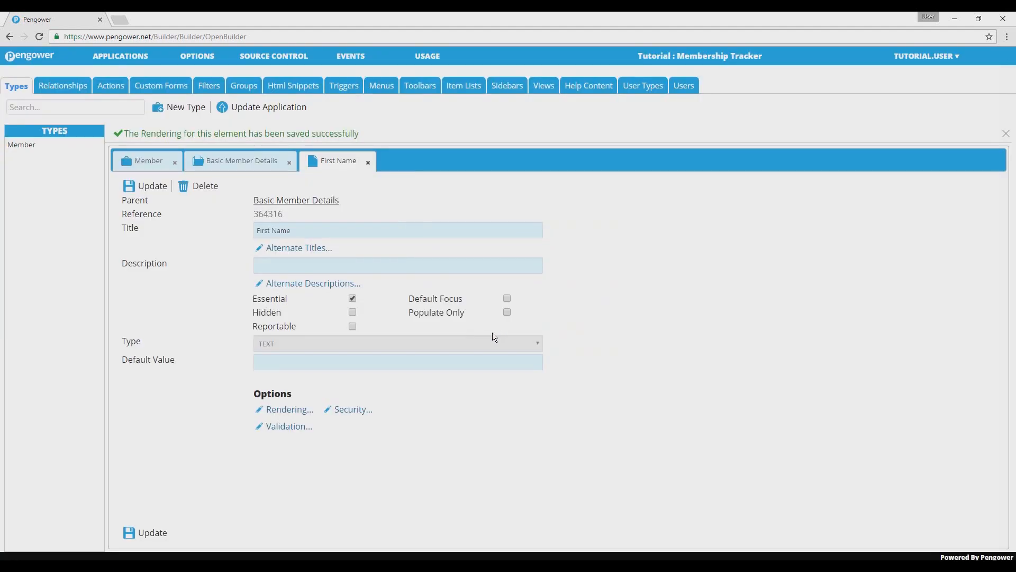
click(159, 537)
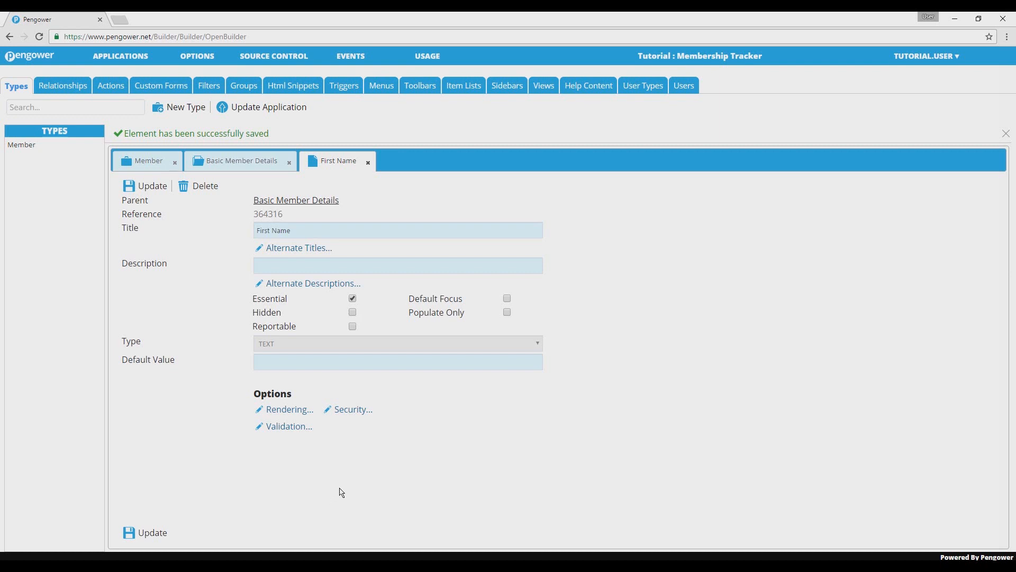
- Add an essential TEXT element titled Surname to the Basic Member Details section and save it
click(242, 164)
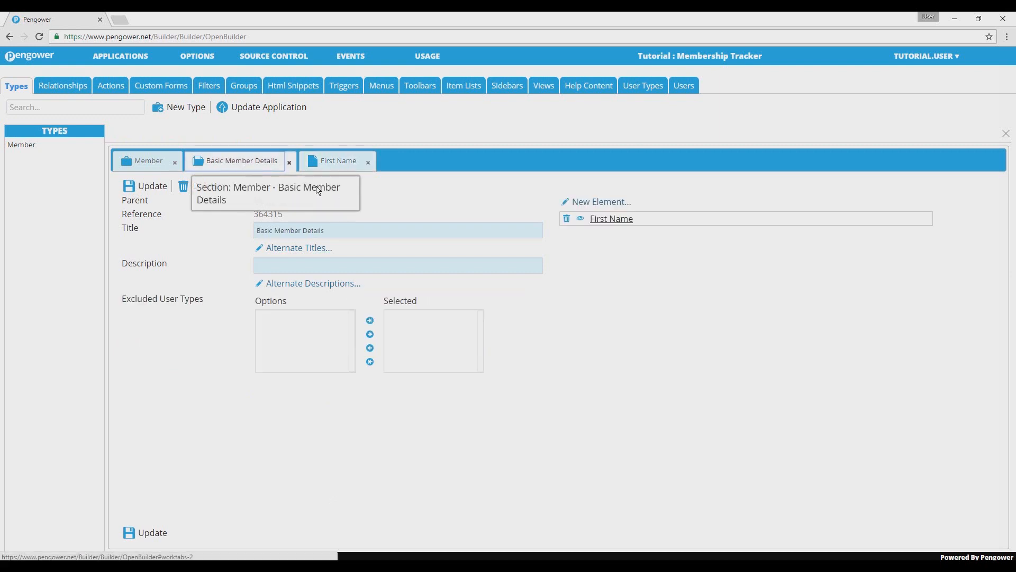
click(607, 220)
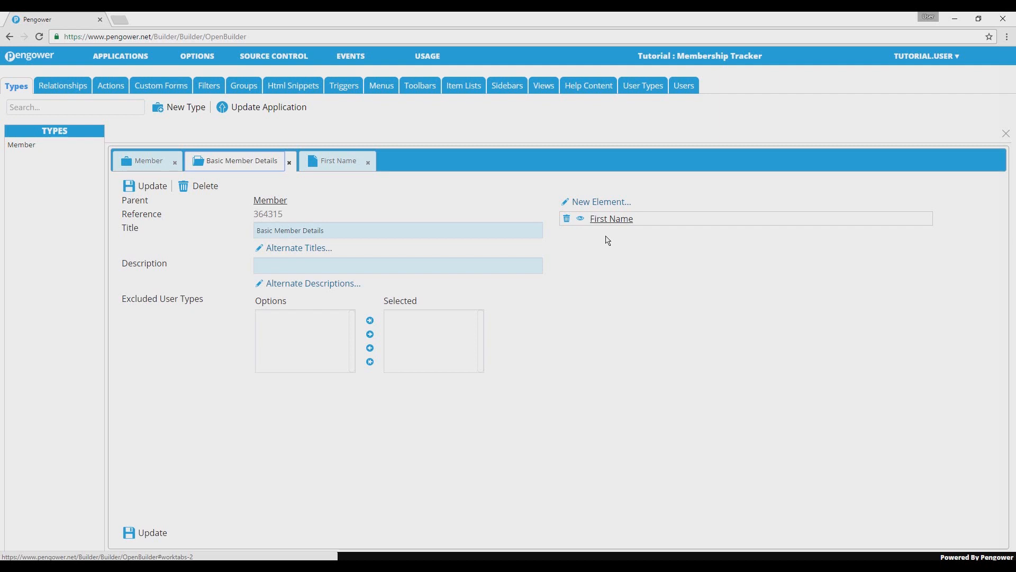
click(595, 205)
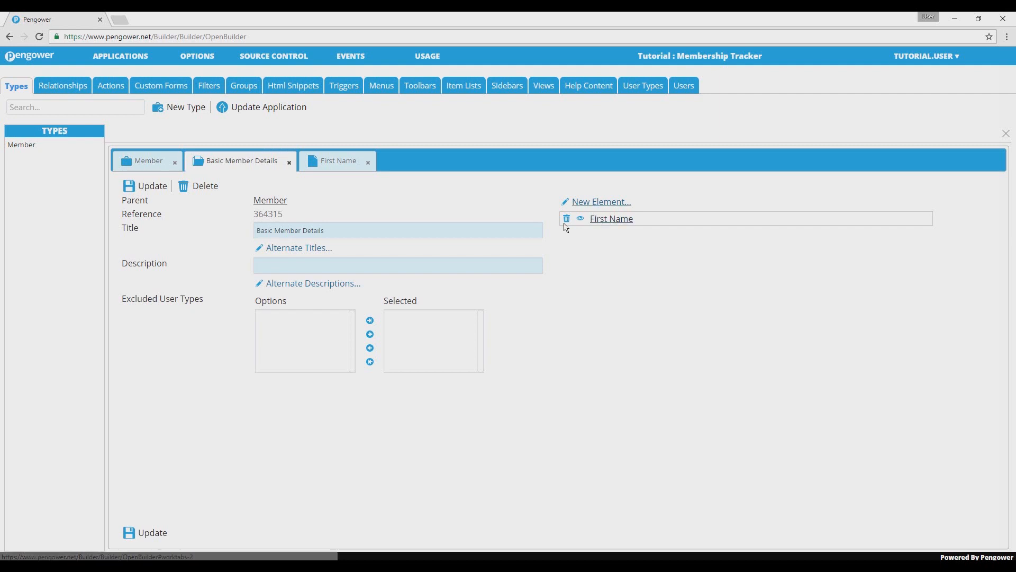
text(Surname)
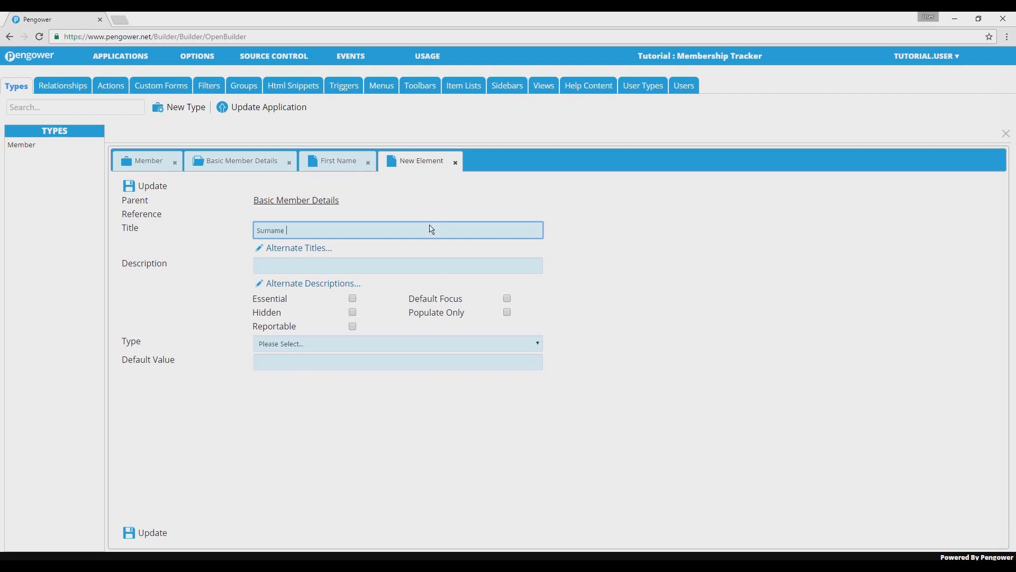
click(353, 299)
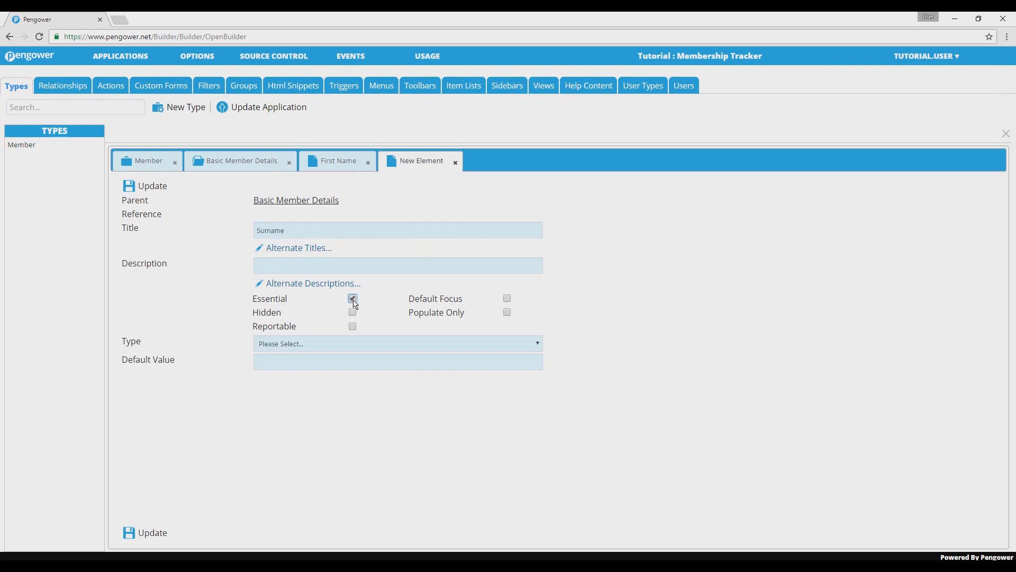
click(336, 349)
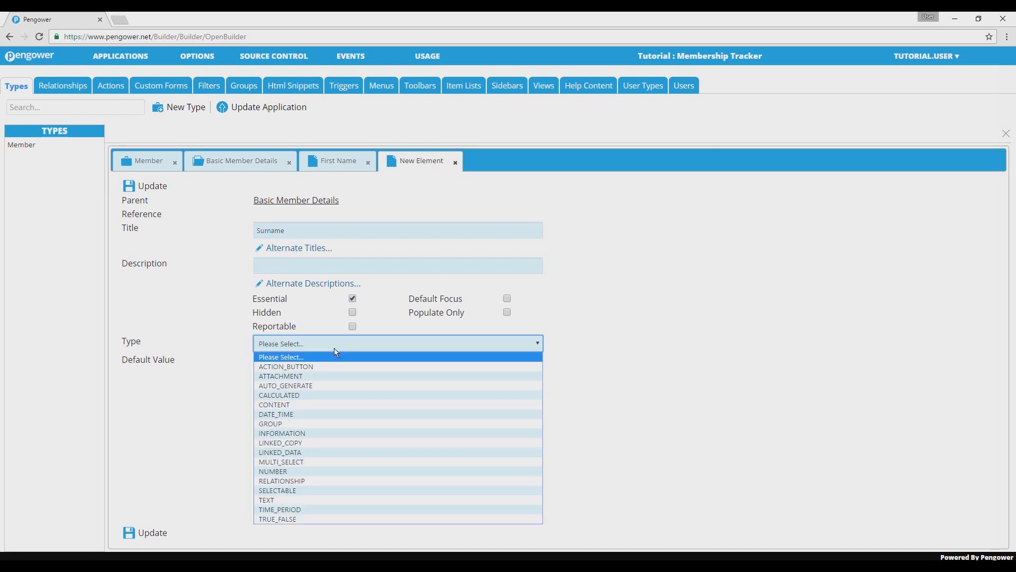
click(307, 501)
click(153, 534)
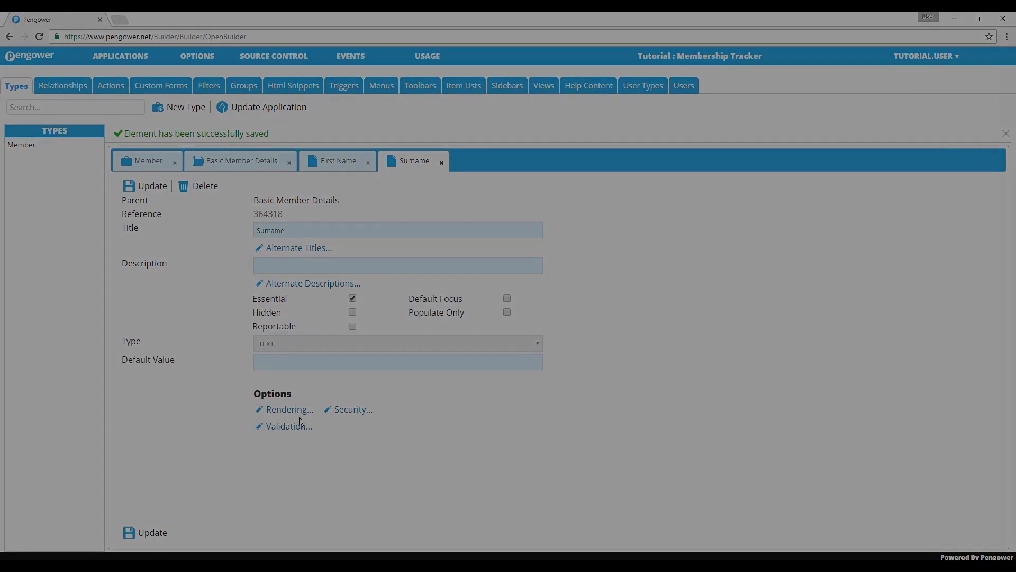
- Review the Surname and Contact Number elements, and return to the Basic Member Details section's element list
click(300, 425)
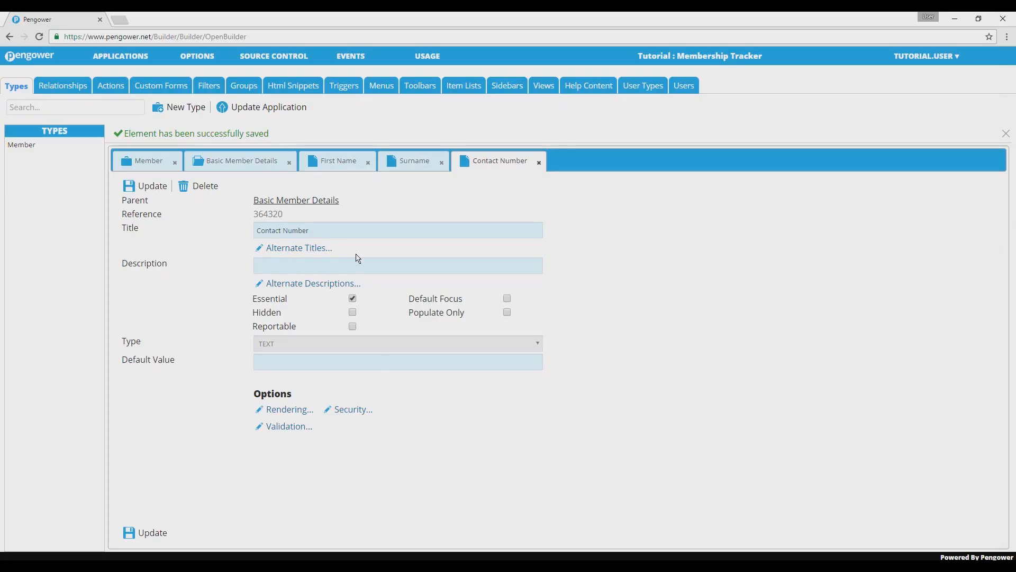
click(413, 165)
click(502, 164)
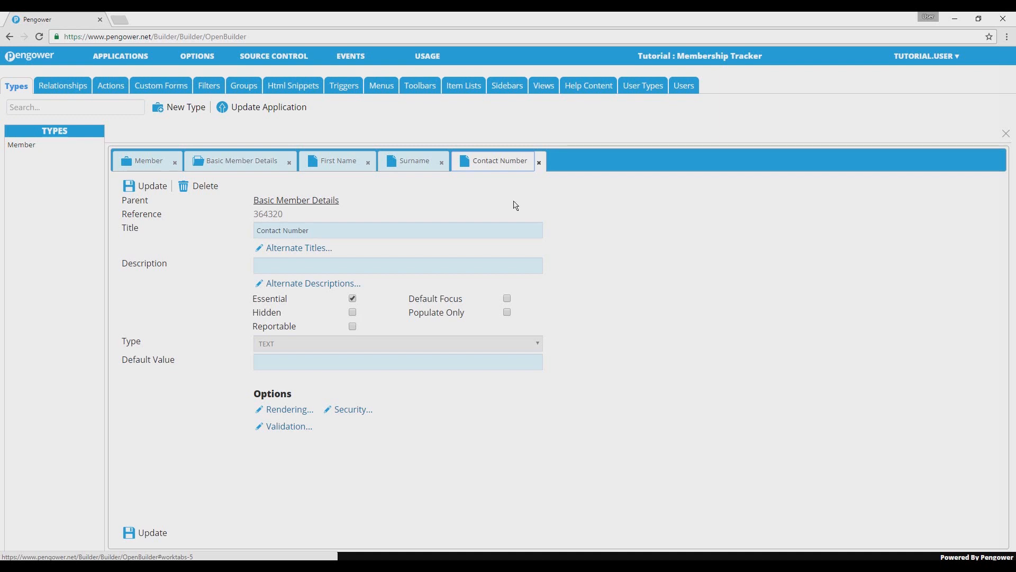
click(259, 162)
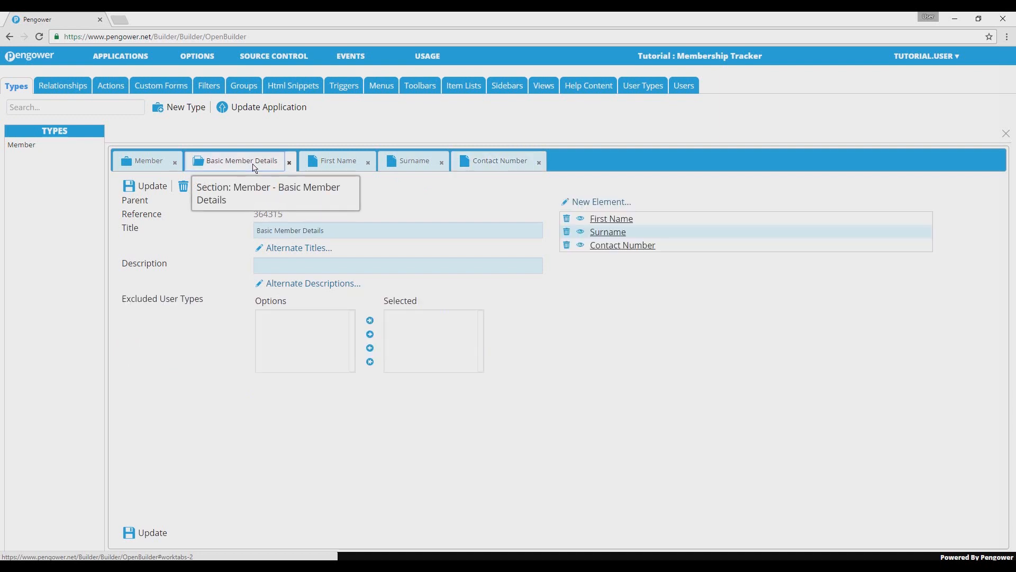
- Add a TEXT element titled Email to the Basic Member Details section and save it
click(578, 204)
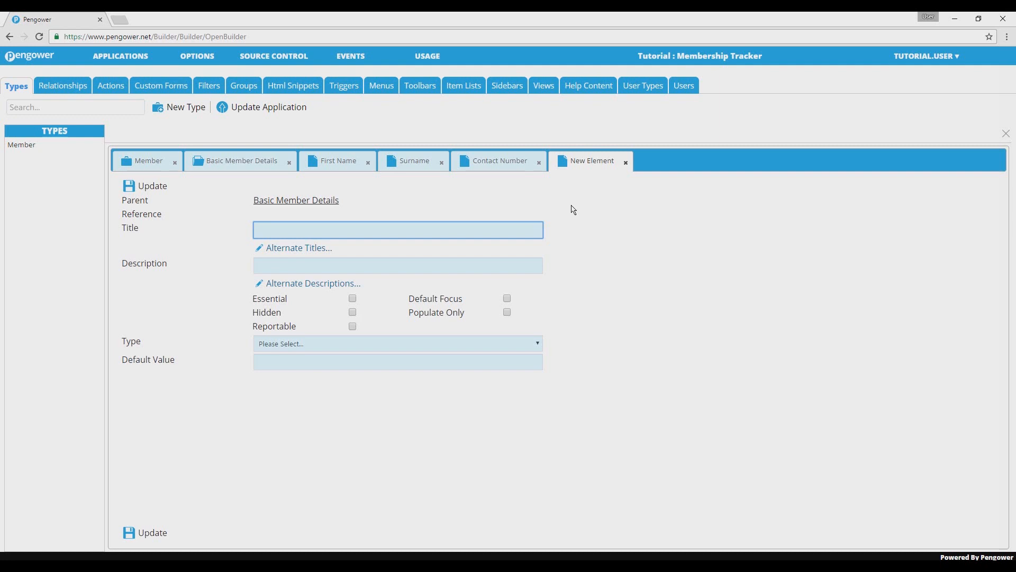
text(Email)
click(392, 343)
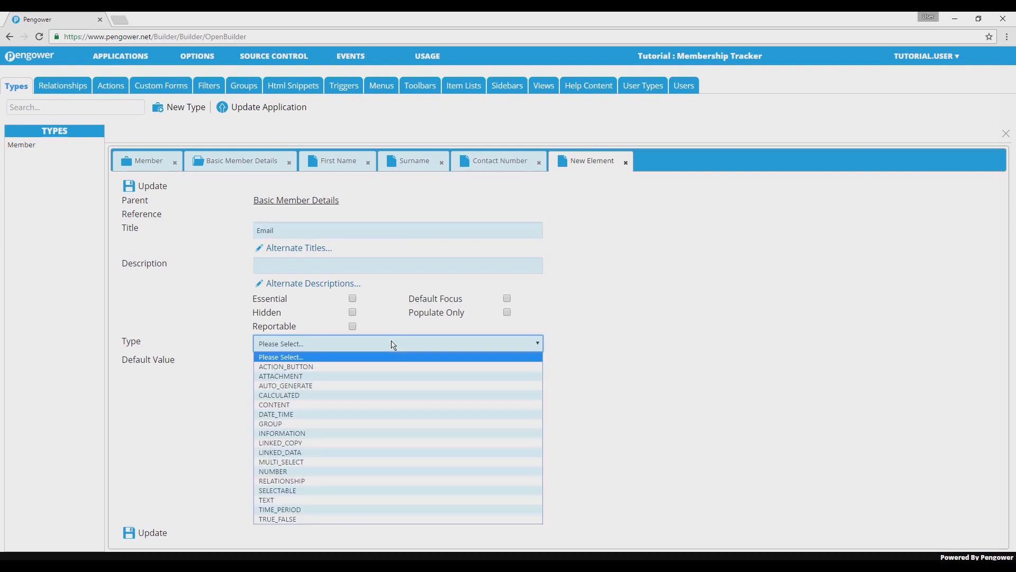
click(335, 500)
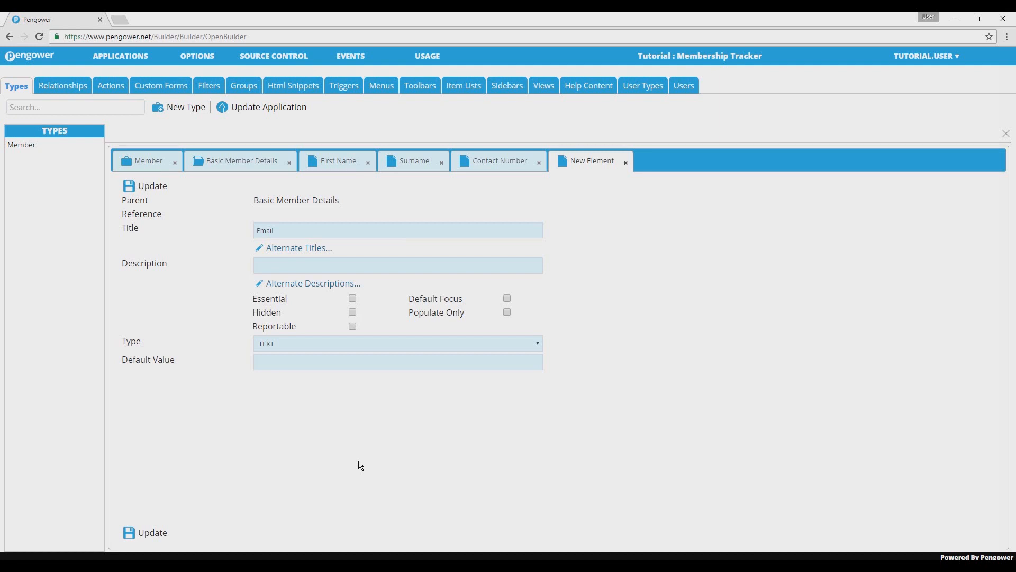
click(154, 533)
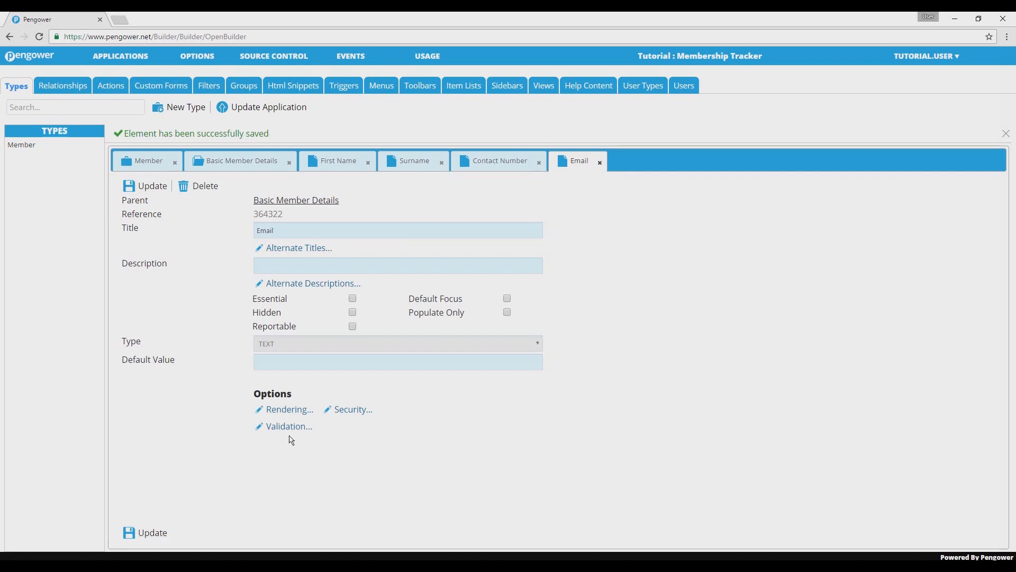
- Set the Email element's rendering to Include Link with a pixel width of 300, and save the element
click(294, 411)
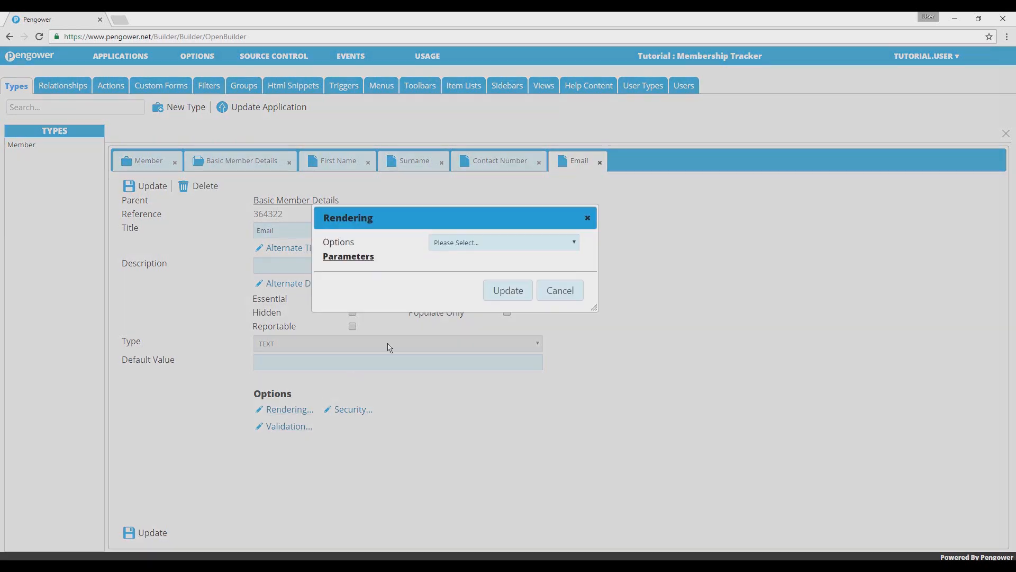
click(481, 245)
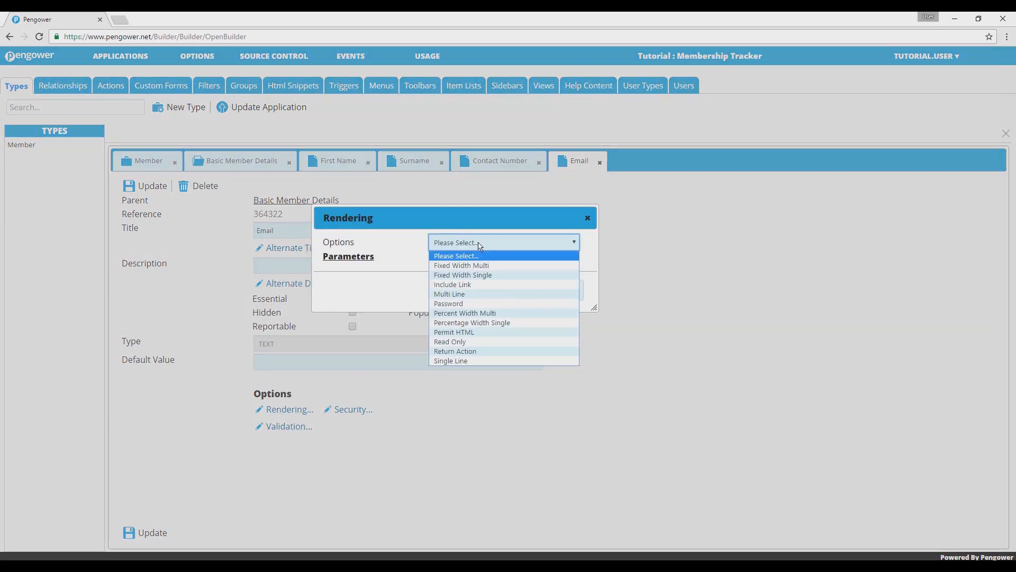
click(480, 290)
click(473, 271)
text(300)
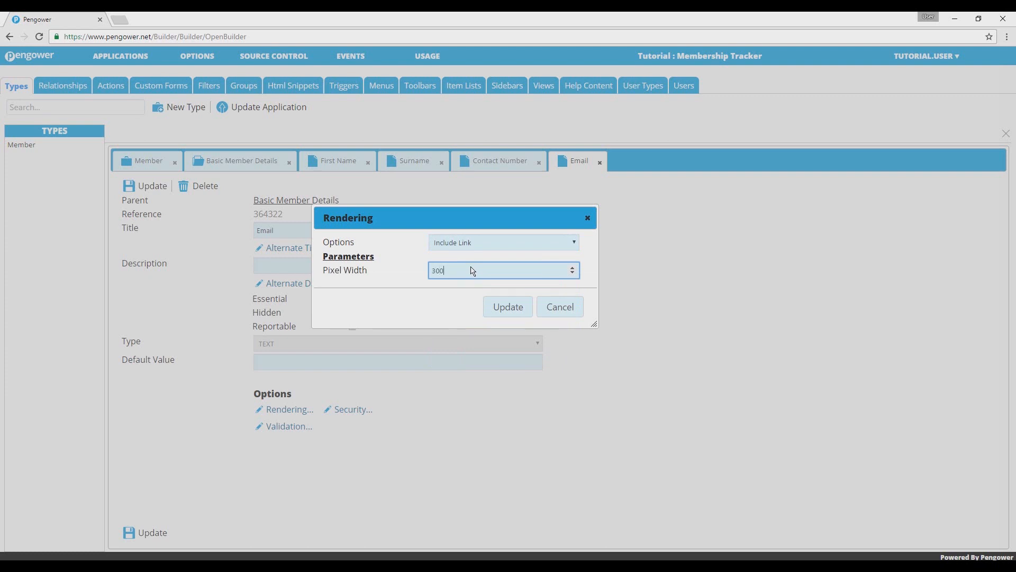
click(503, 306)
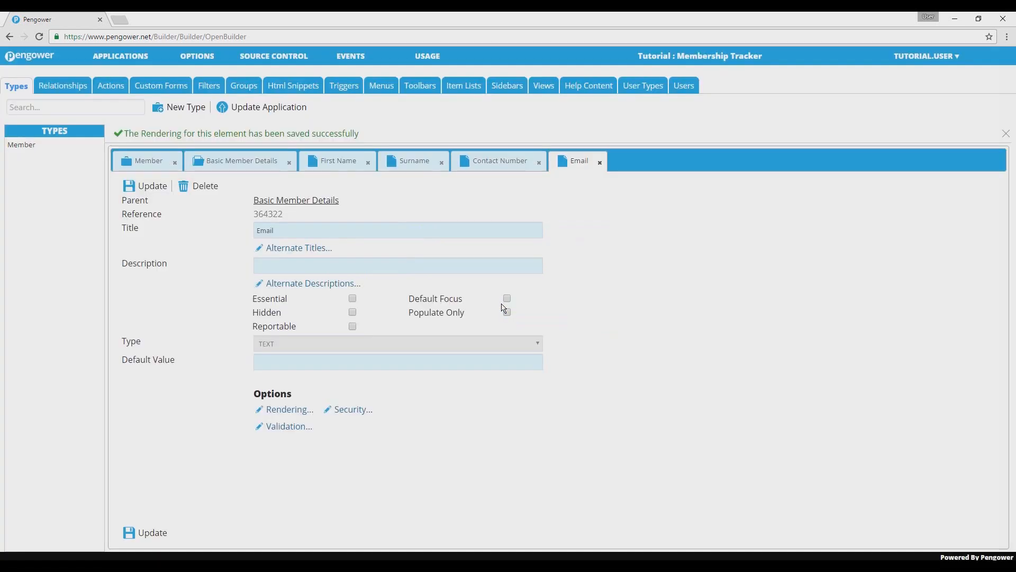
click(154, 532)
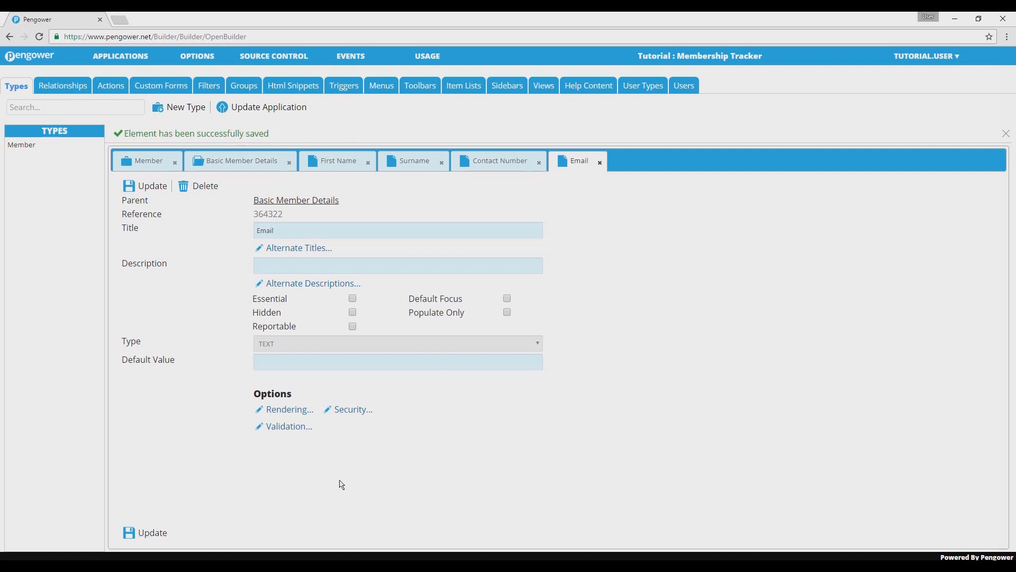
- Add a DATE_TIME element titled Date of Birth to the Basic Member Details section and save it
click(249, 163)
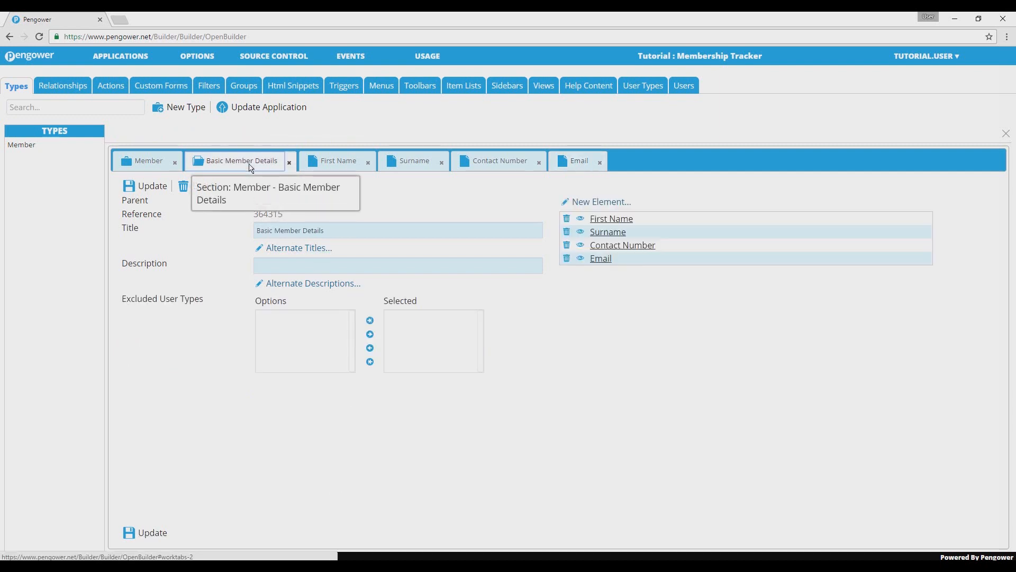
click(584, 202)
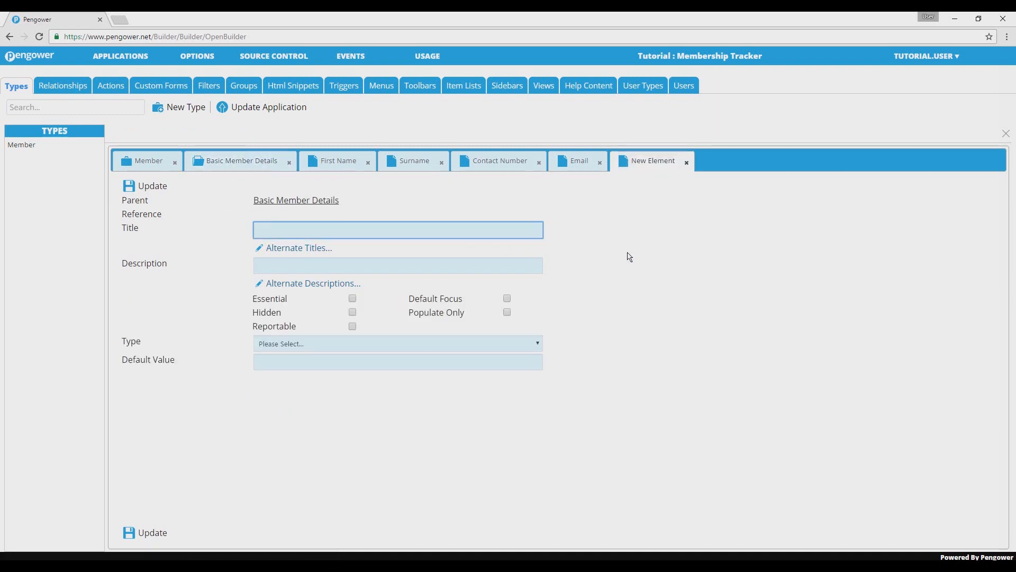
text(Date of Birth)
click(486, 398)
click(438, 345)
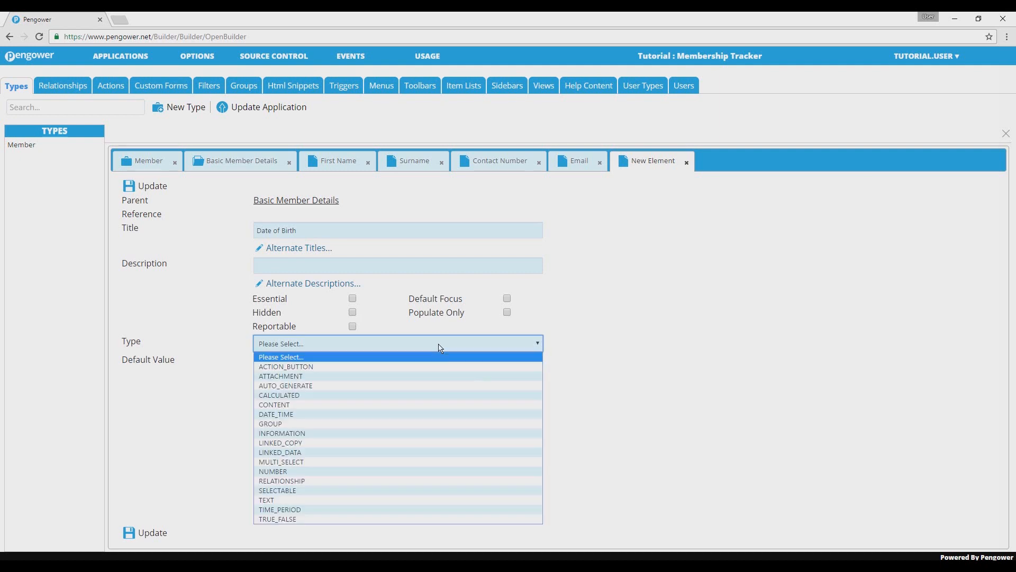
click(424, 418)
click(154, 534)
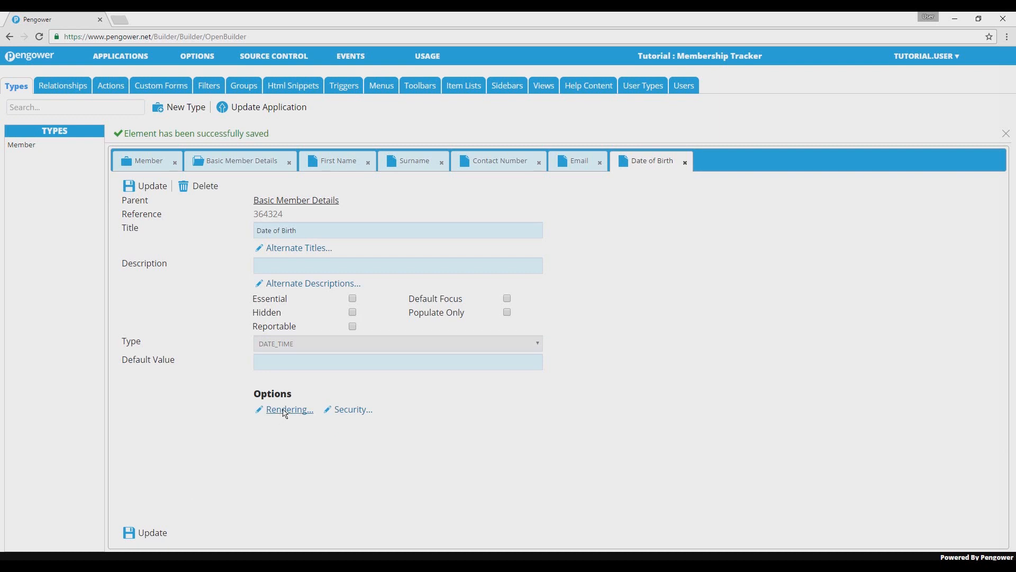
- Set the Date of Birth element's rendering to Read Only, and save the element
click(285, 411)
click(447, 248)
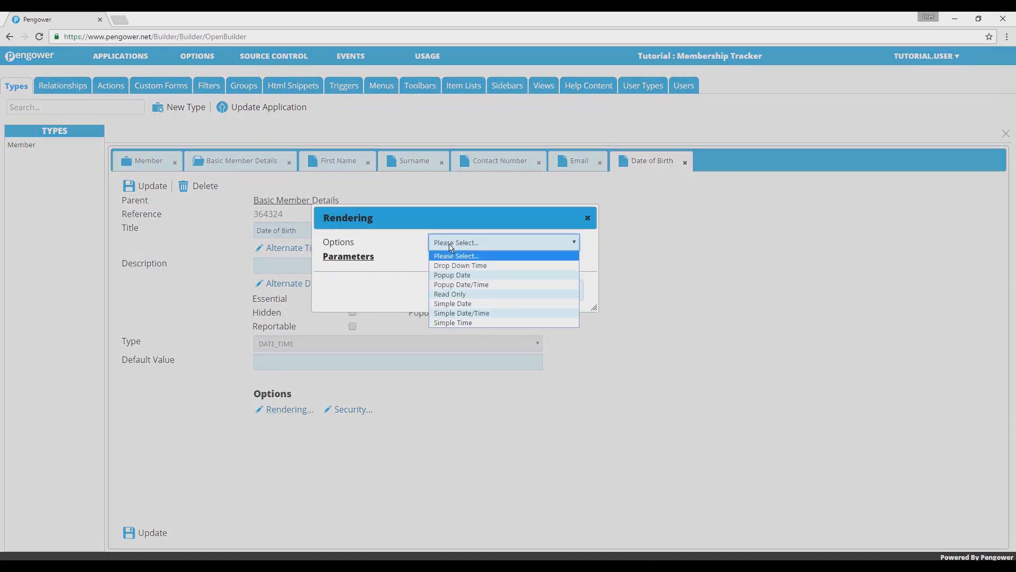
click(456, 295)
click(496, 279)
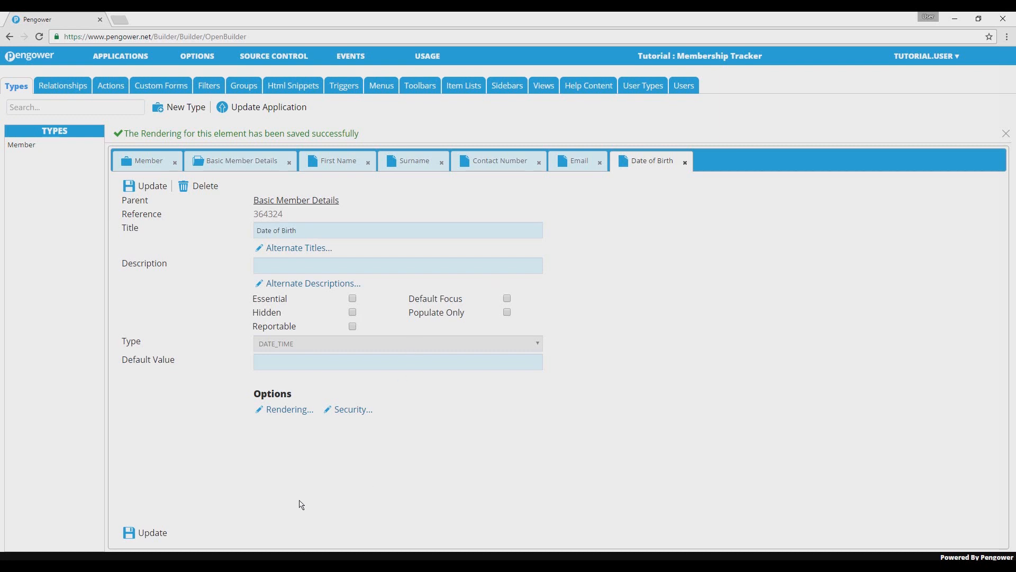
click(154, 533)
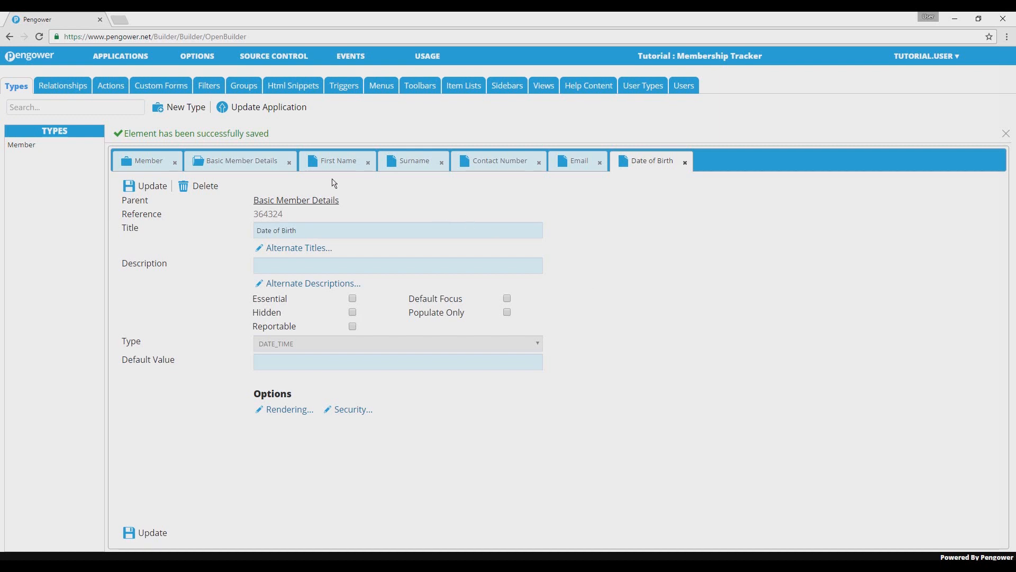
- Add a DATE_TIME element titled Start of Membership to the Basic Member Details section
click(261, 173)
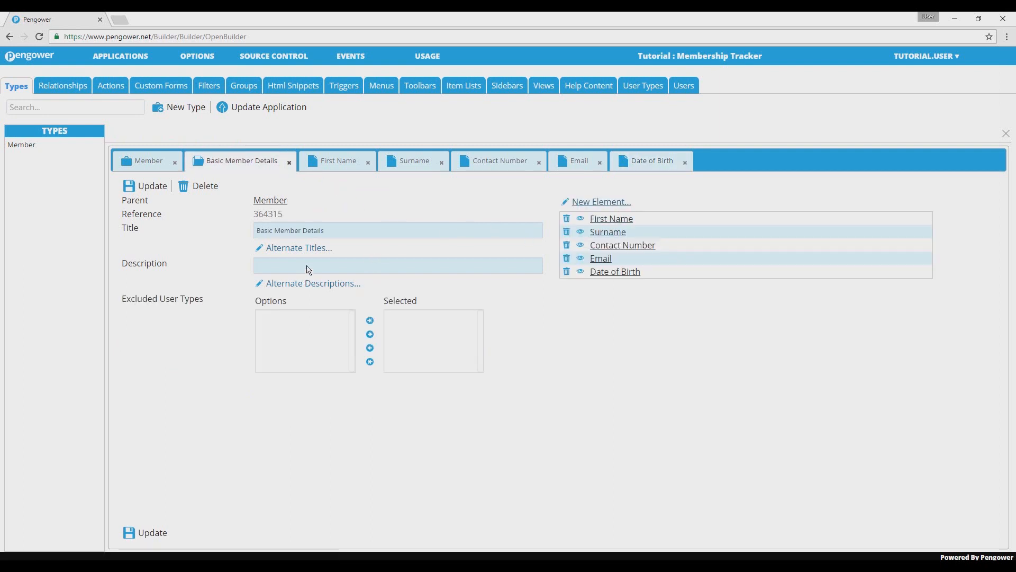
text(Start of Members)
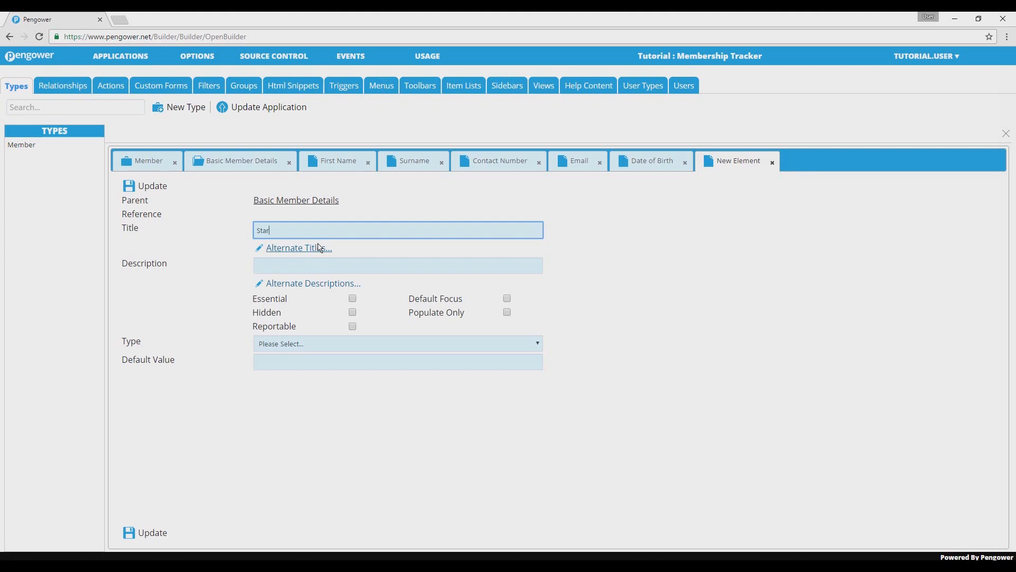
text(hip)
click(315, 343)
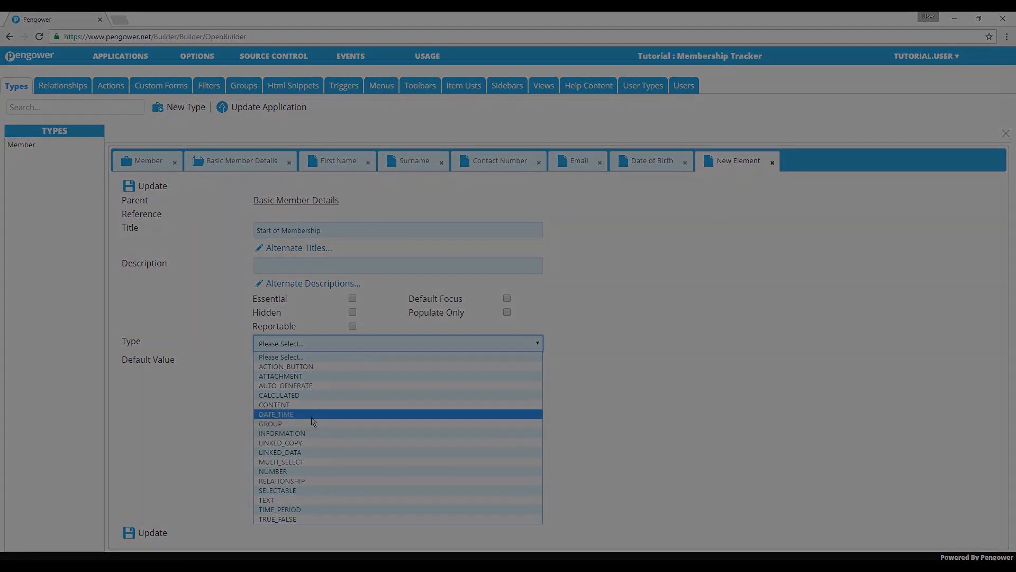
click(314, 415)
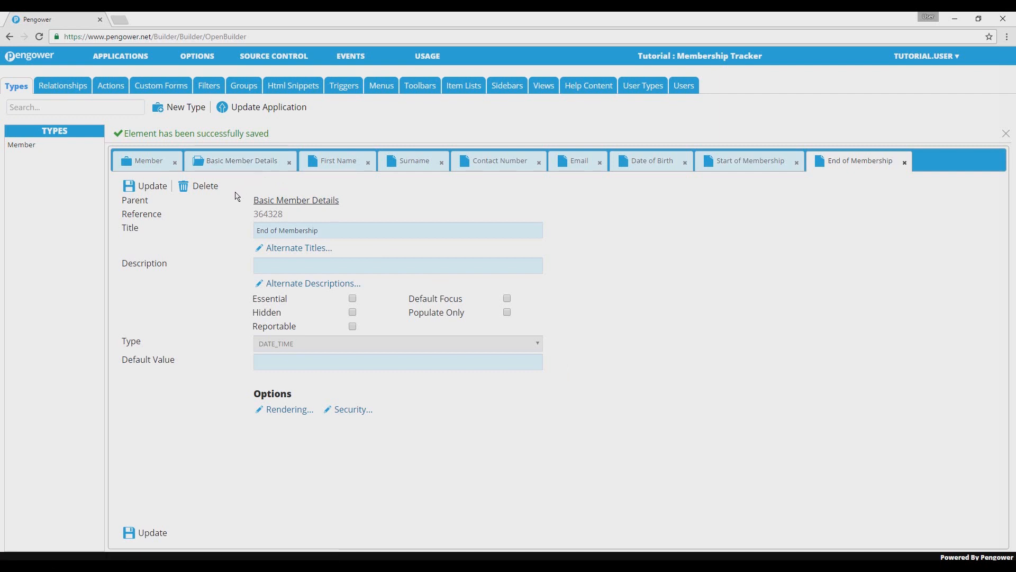
- Add an AUTO_GENERATE element titled Membership Number to the Basic Member Details section and save it
click(236, 161)
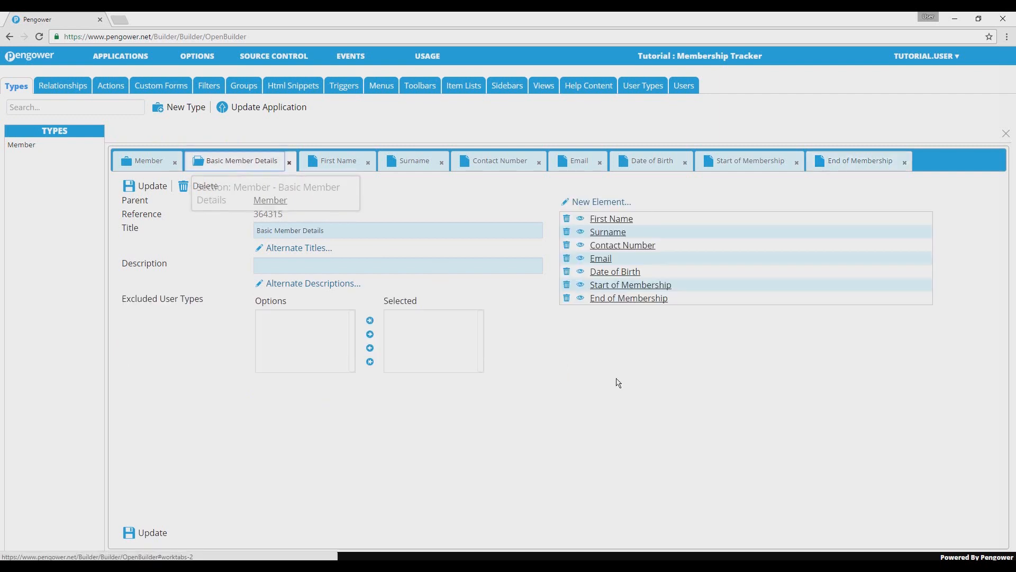
click(590, 203)
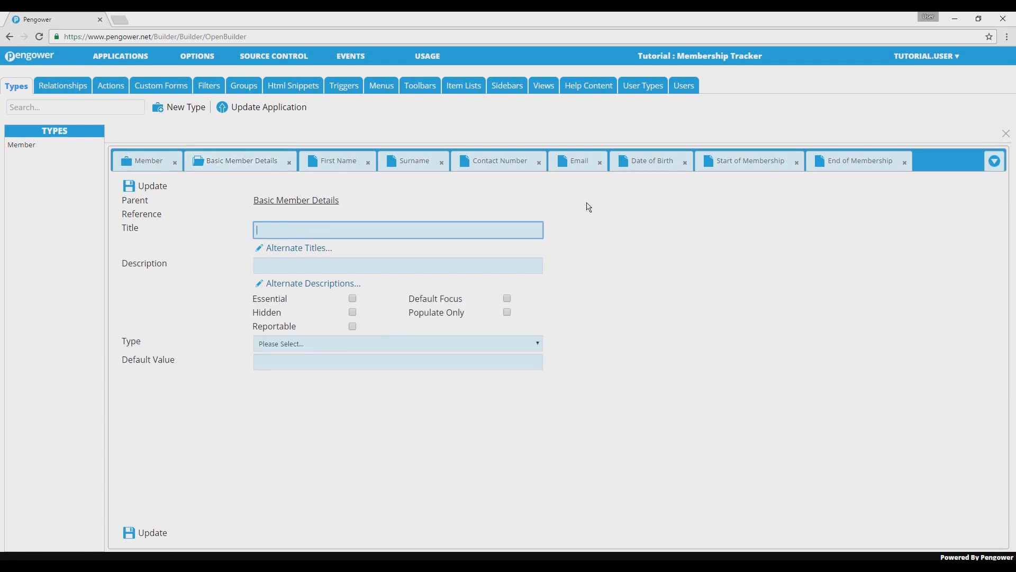
text(Membership Number)
click(495, 345)
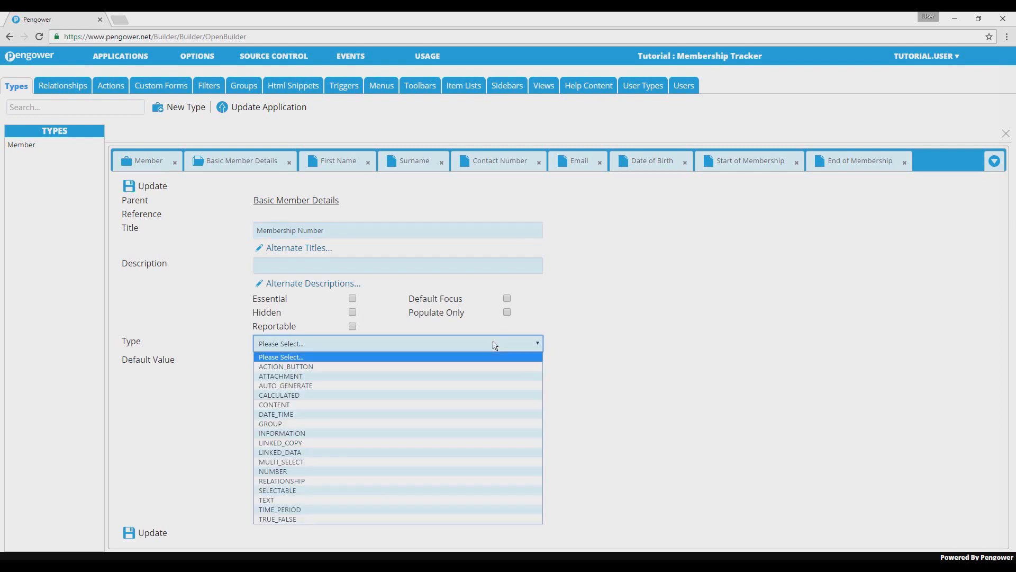
click(503, 392)
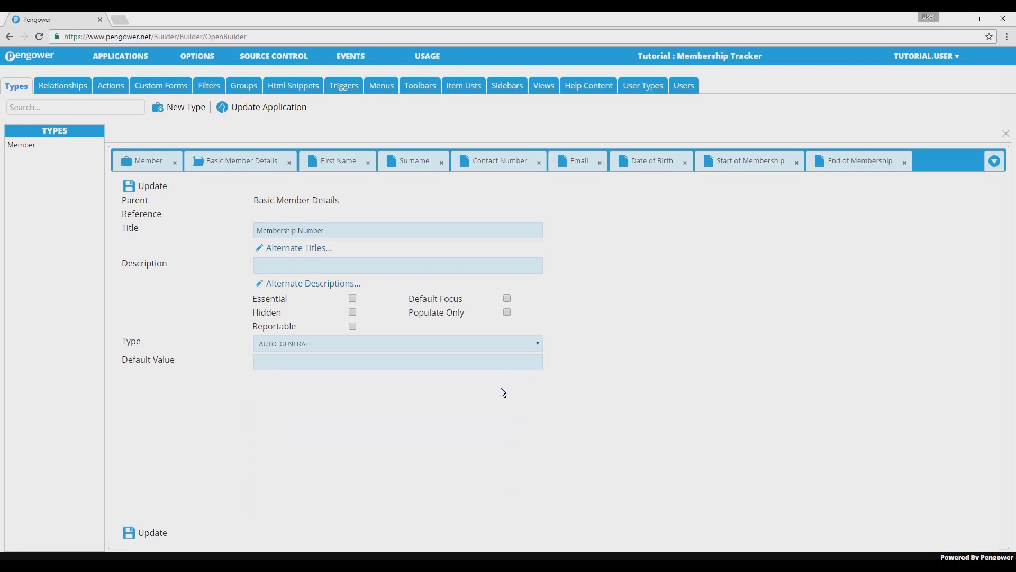
click(153, 532)
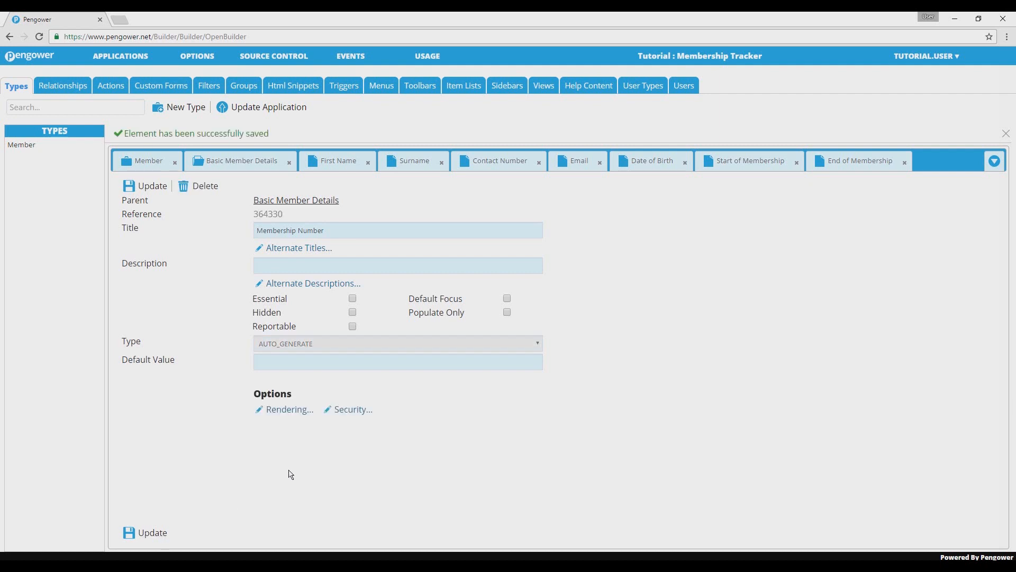
- Set the Membership Number element's rendering to Sequential with the leading text M, and save the element
click(285, 413)
click(507, 248)
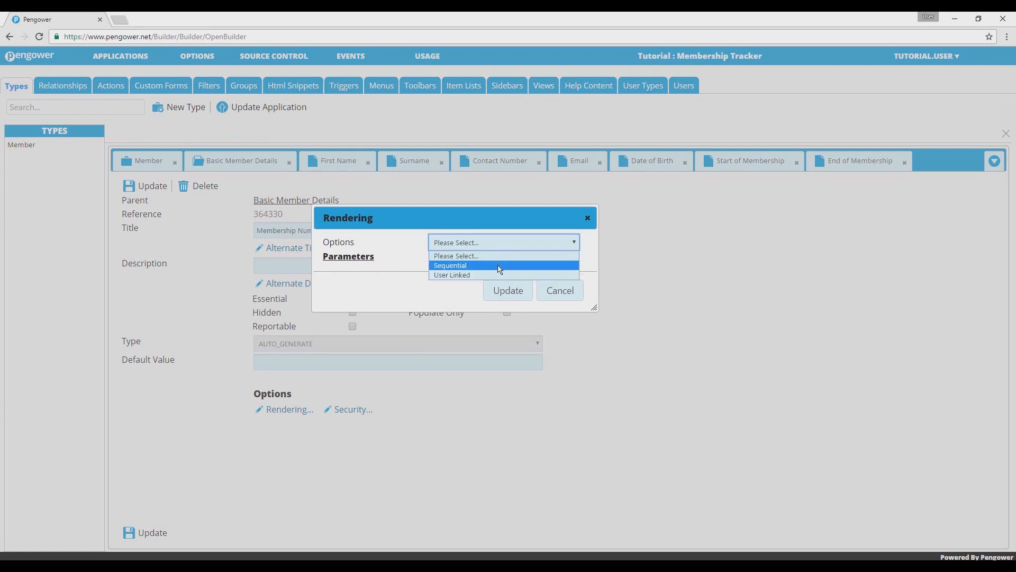
click(499, 266)
click(490, 276)
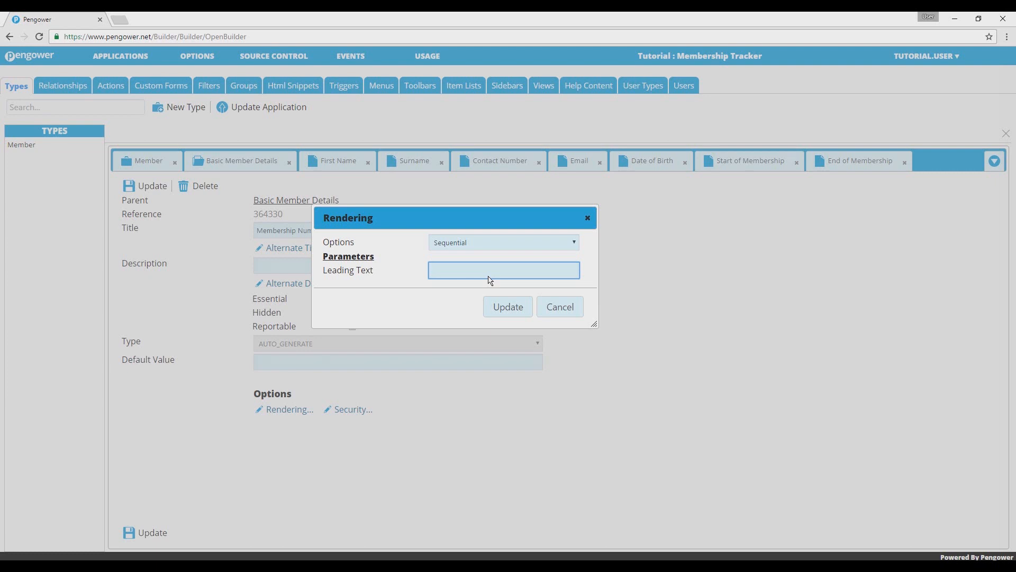
text(M-)
click(516, 306)
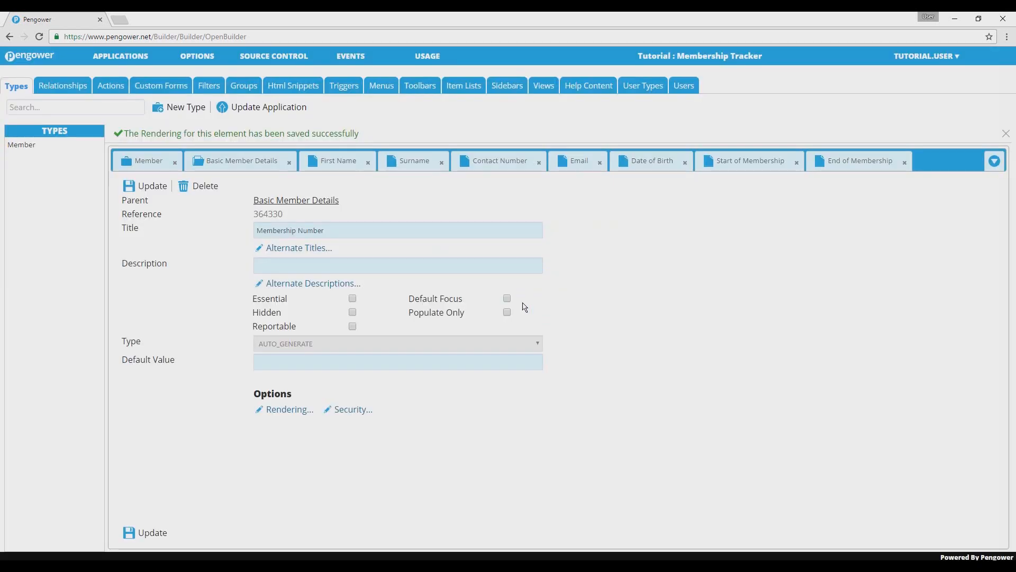
drag(163, 534, 160, 534)
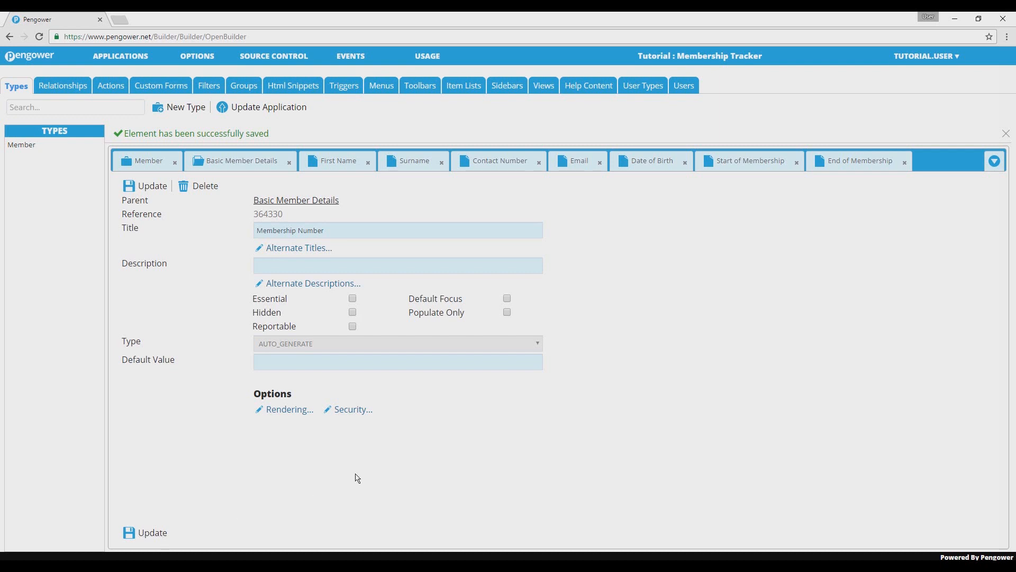
- Move First Name below Surname in the Basic Member Details element list, and move it back above Surname
click(240, 168)
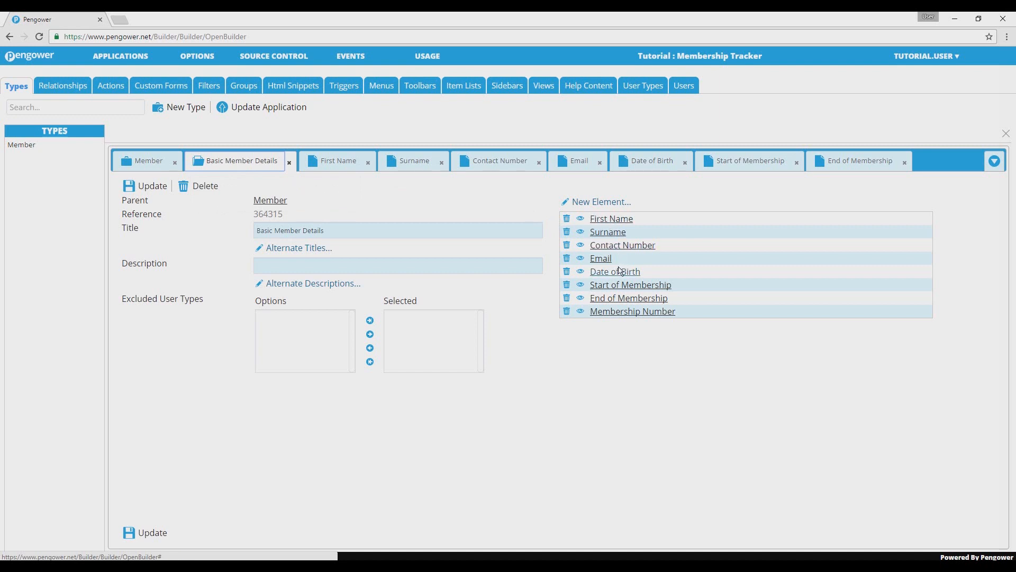
mouse_move(616, 219)
mouse_down()
mouse_move(614, 250)
mouse_move(613, 233)
mouse_up()
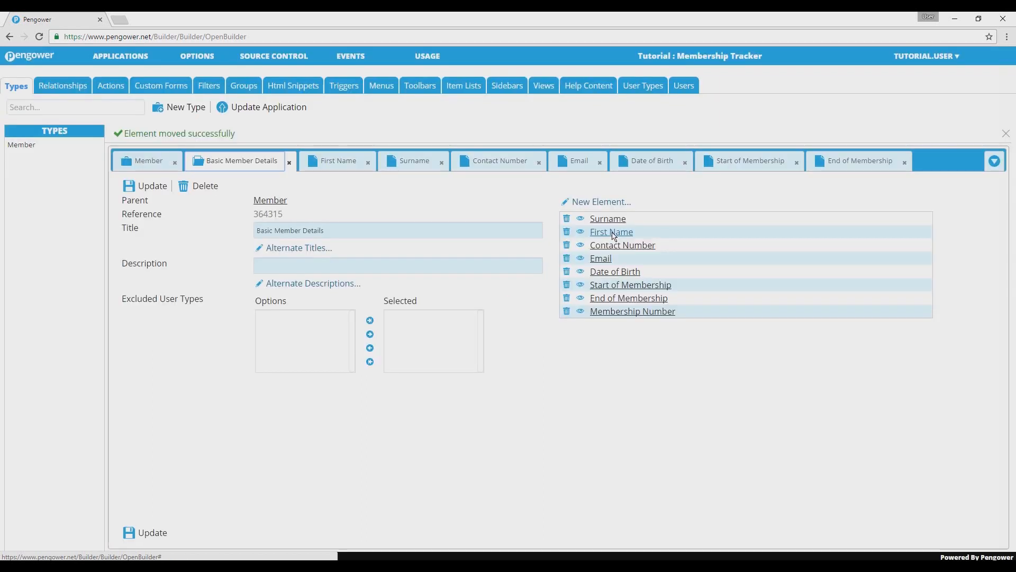
drag(613, 235, 613, 221)
- Review the open member elements one by one, from End of Membership back to First Name
click(854, 170)
click(785, 168)
click(669, 166)
click(577, 167)
click(496, 168)
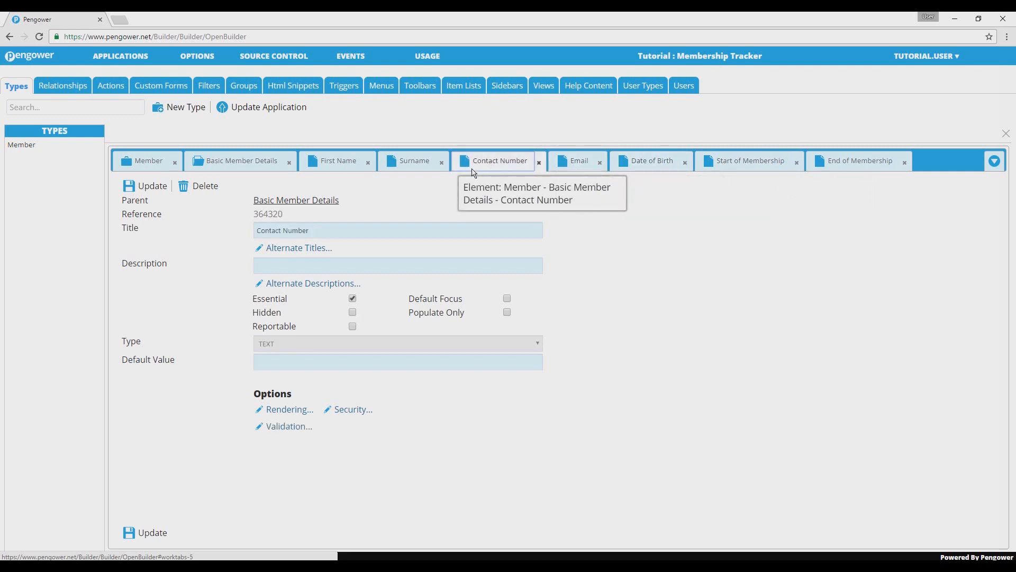
click(416, 166)
click(336, 169)
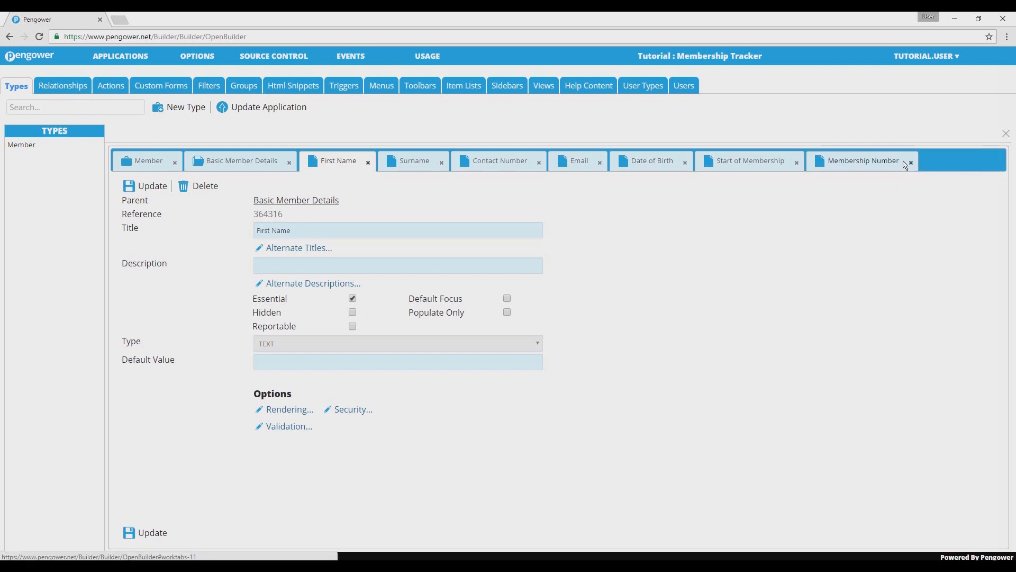
- Close the Membership Number element, and close all the remaining open items at once
click(906, 164)
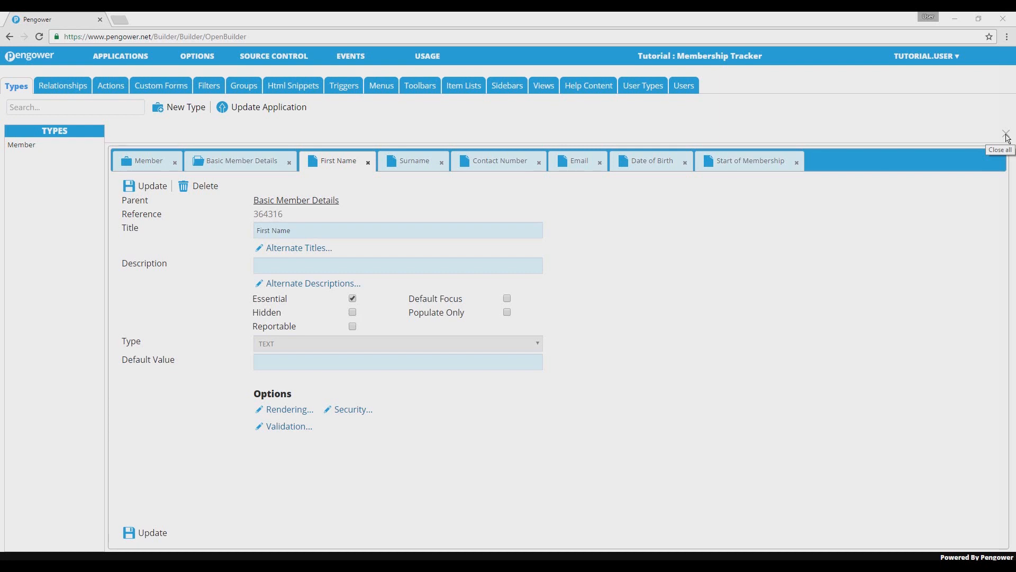
click(1006, 134)
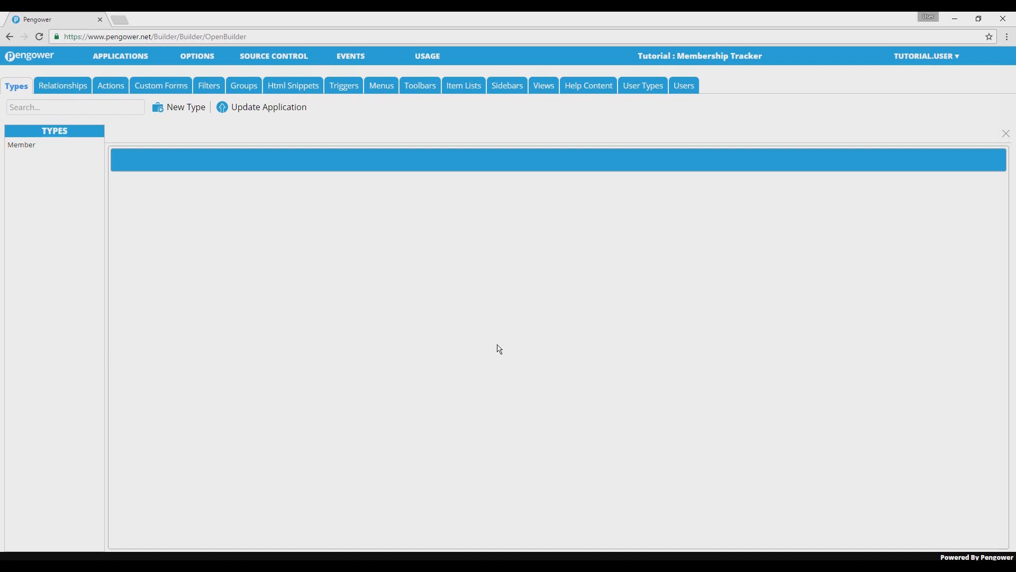
- Create an action titled Add New Member with type New Object and parameter Member, and save it
click(117, 94)
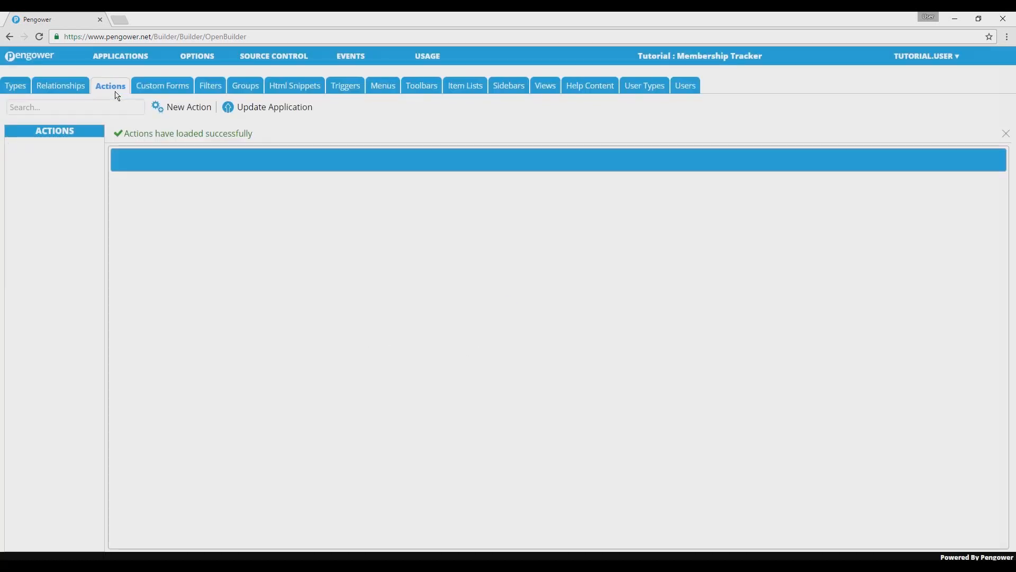
click(174, 112)
text(Add New Member)
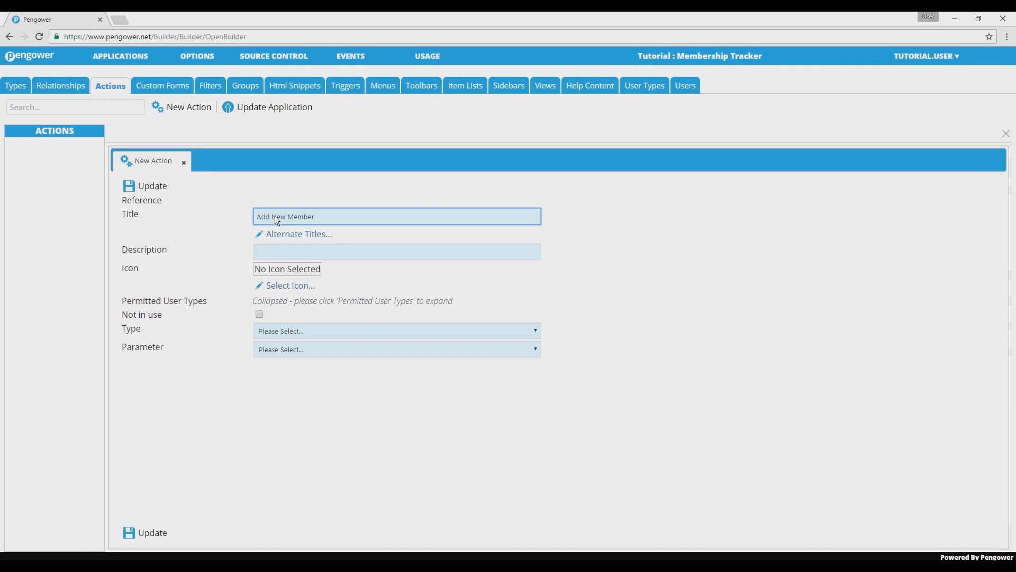
click(283, 334)
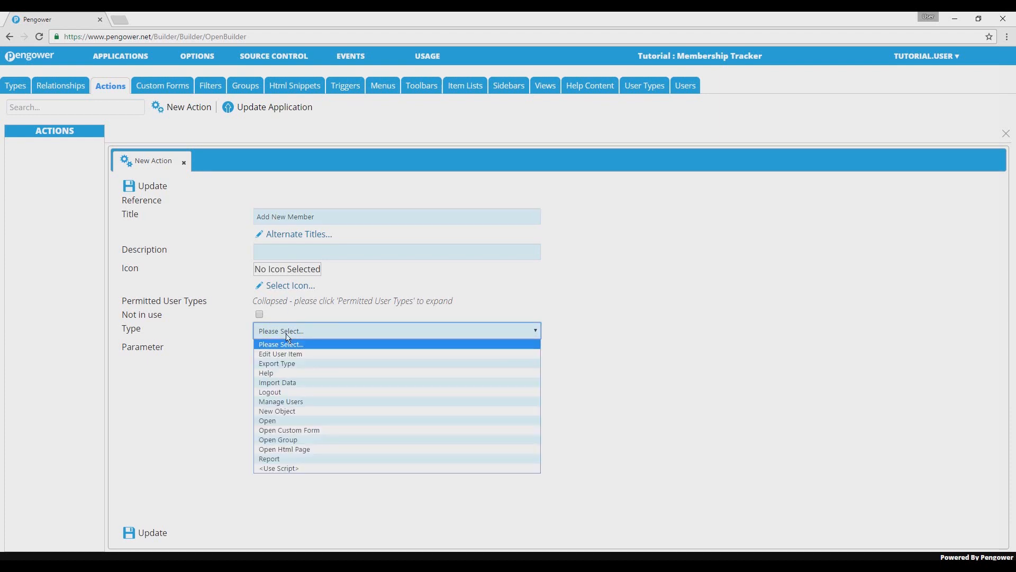
click(292, 411)
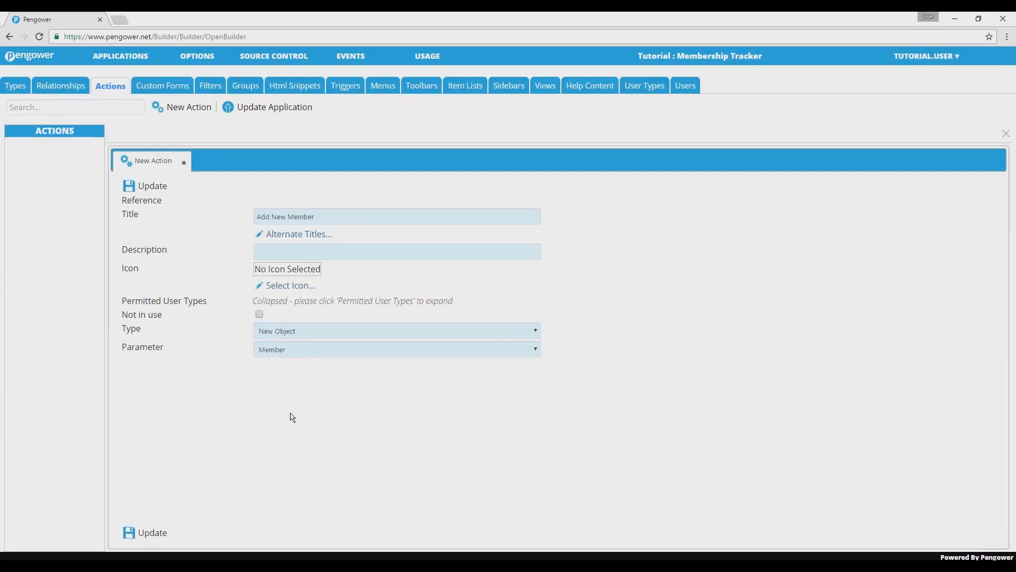
click(291, 351)
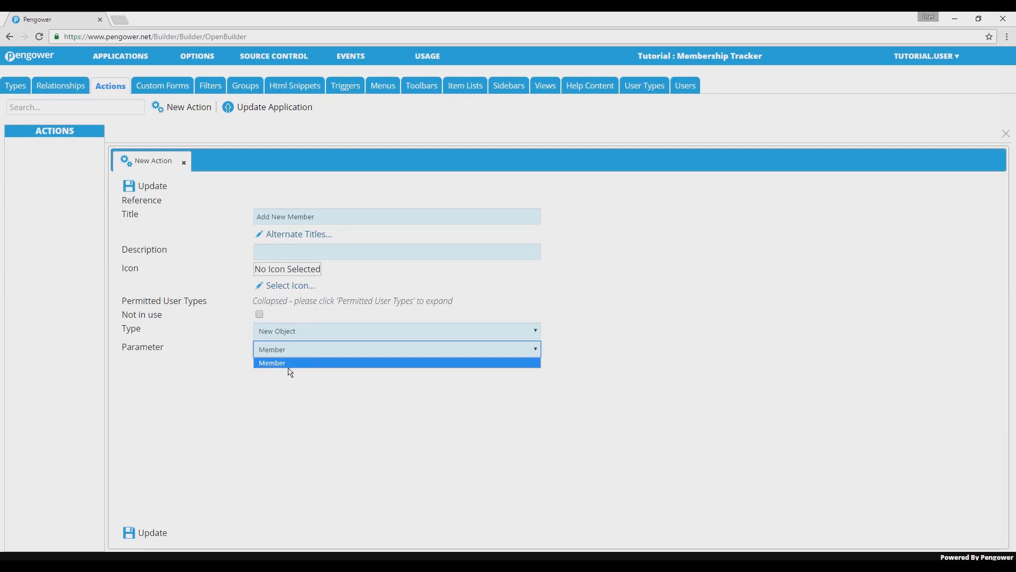
click(291, 365)
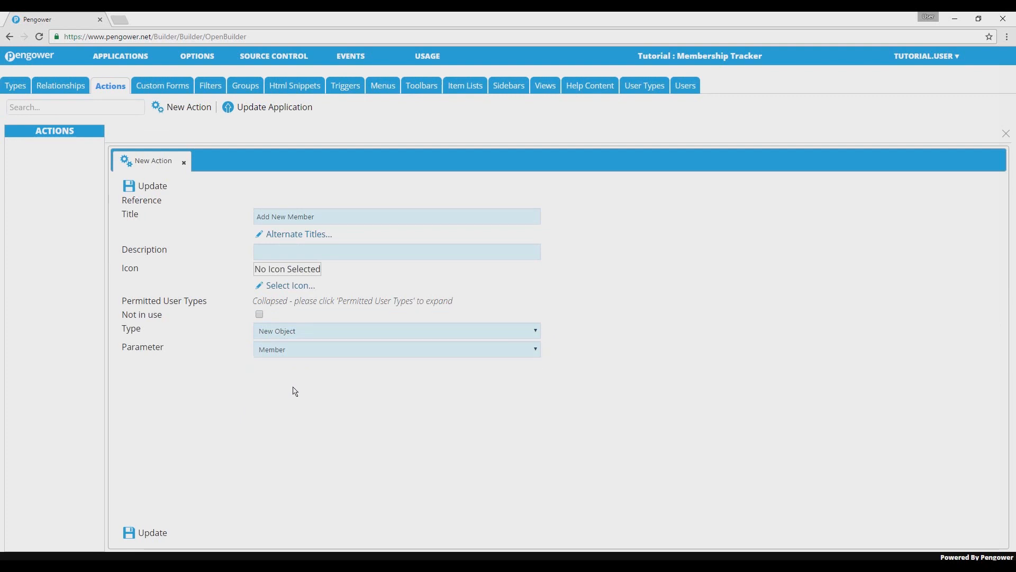
click(153, 532)
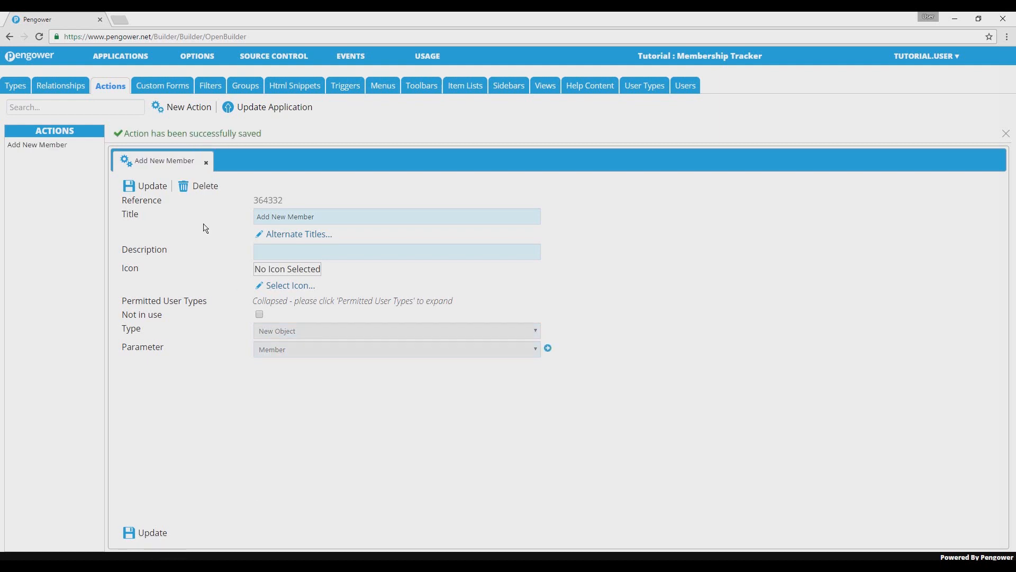
- Create an action titled List Members with type Open and parameter Member, and save it
click(174, 109)
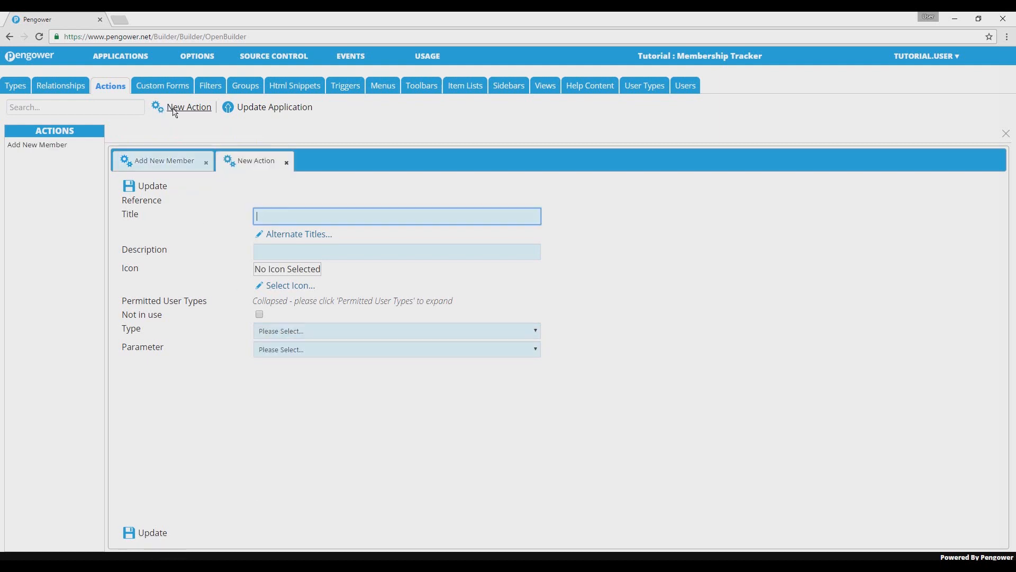
text(List Members)
click(299, 335)
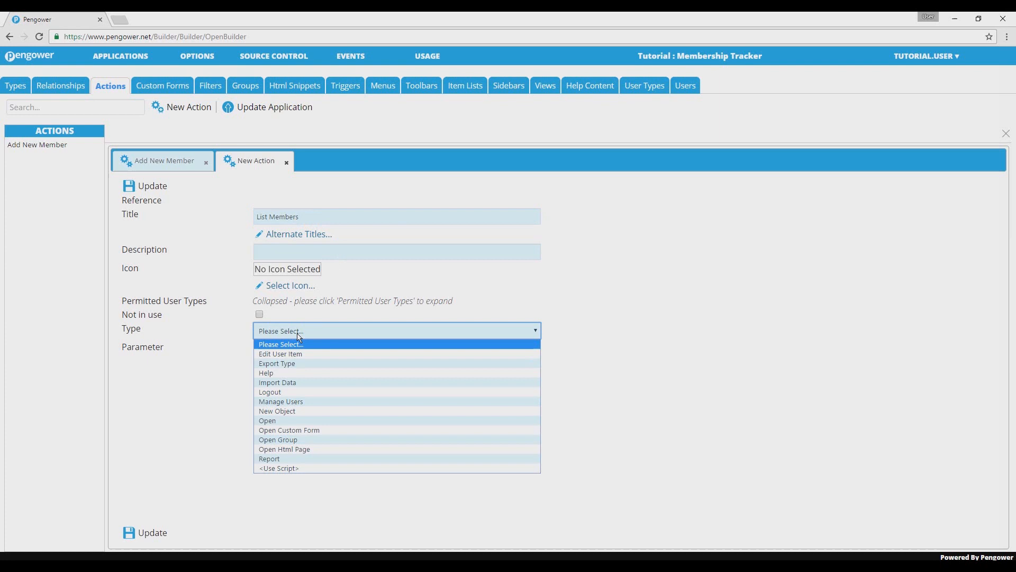
click(313, 420)
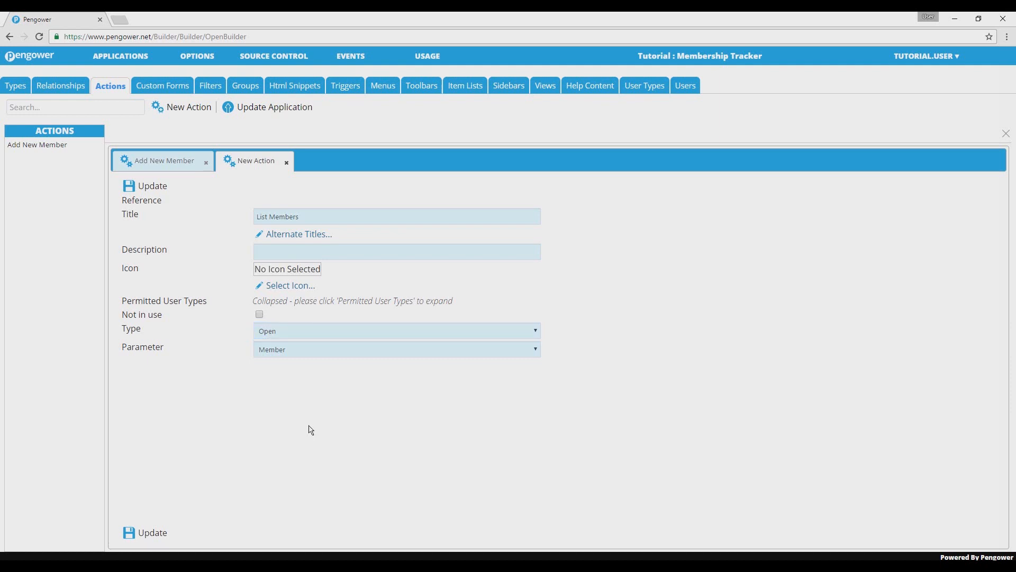
click(153, 532)
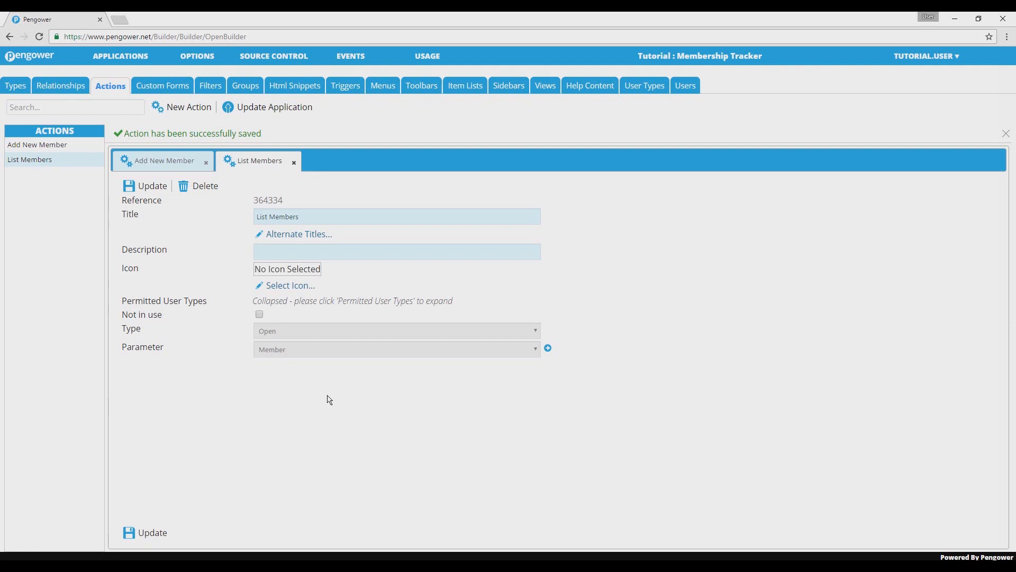
- Create a toolbar titled Administrator Tools and save it
click(425, 89)
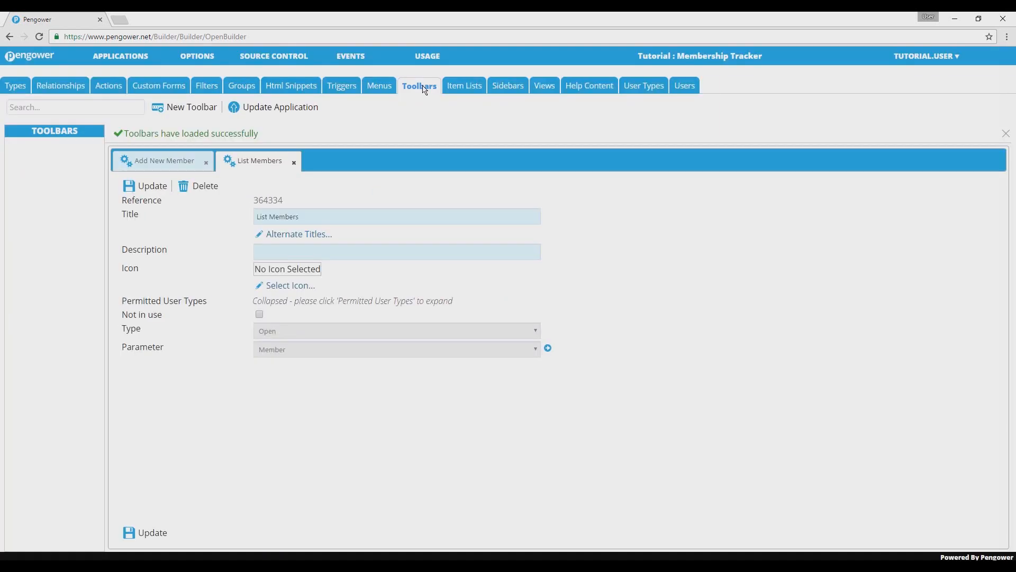
click(200, 114)
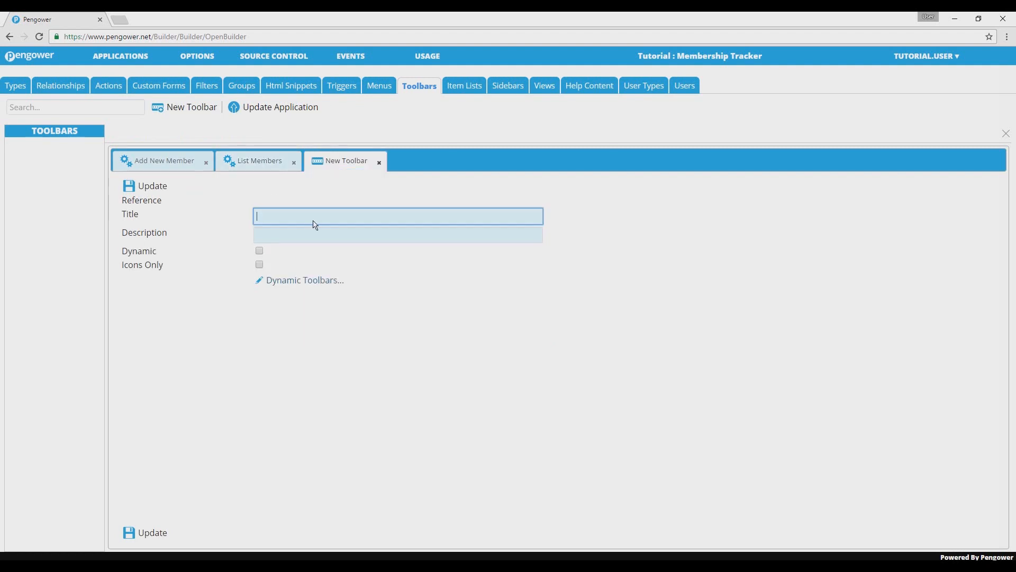
text(Administrator Tools)
click(160, 533)
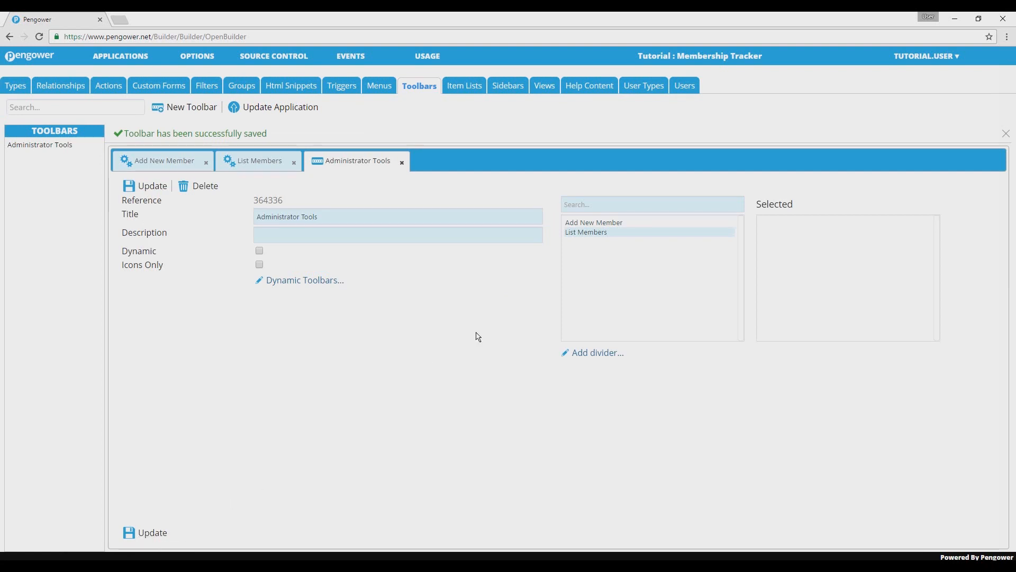
- Add the Add New Member and List Members actions to the Administrator Tools toolbar in that order, and save the toolbar
click(591, 223)
click(596, 234)
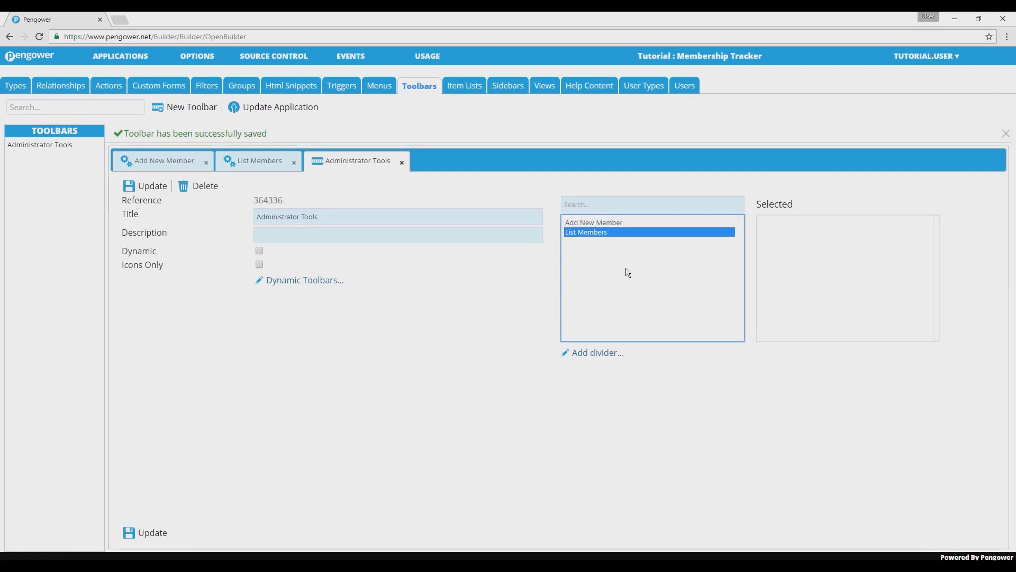
click(618, 223)
double_click(619, 224)
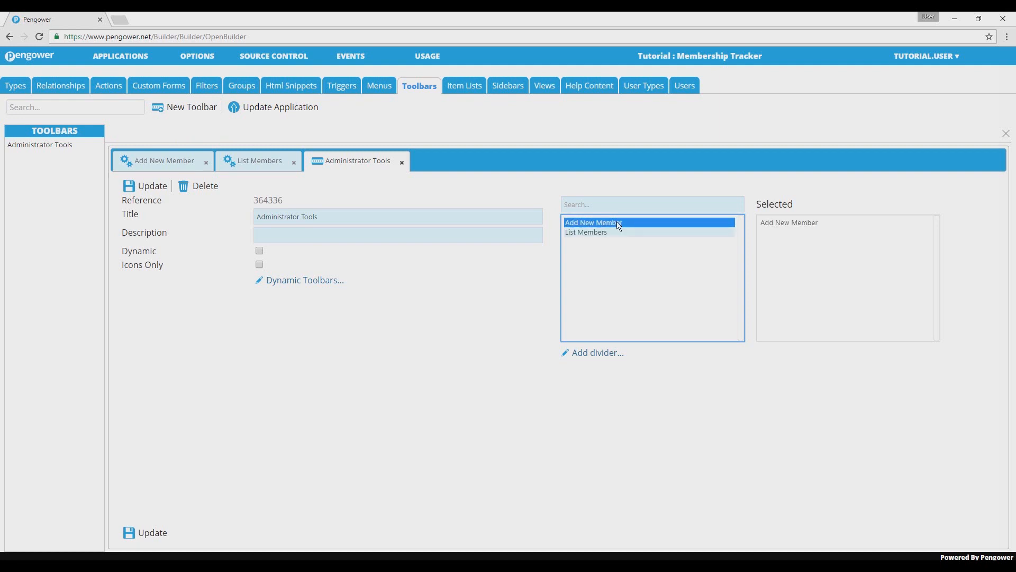
click(620, 234)
double_click(619, 233)
click(807, 223)
click(808, 233)
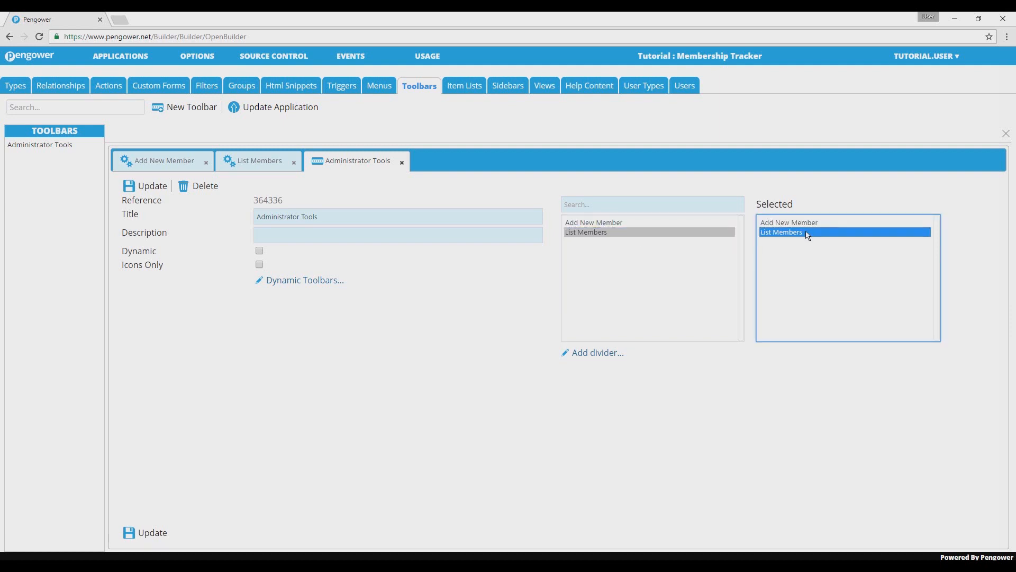
click(814, 368)
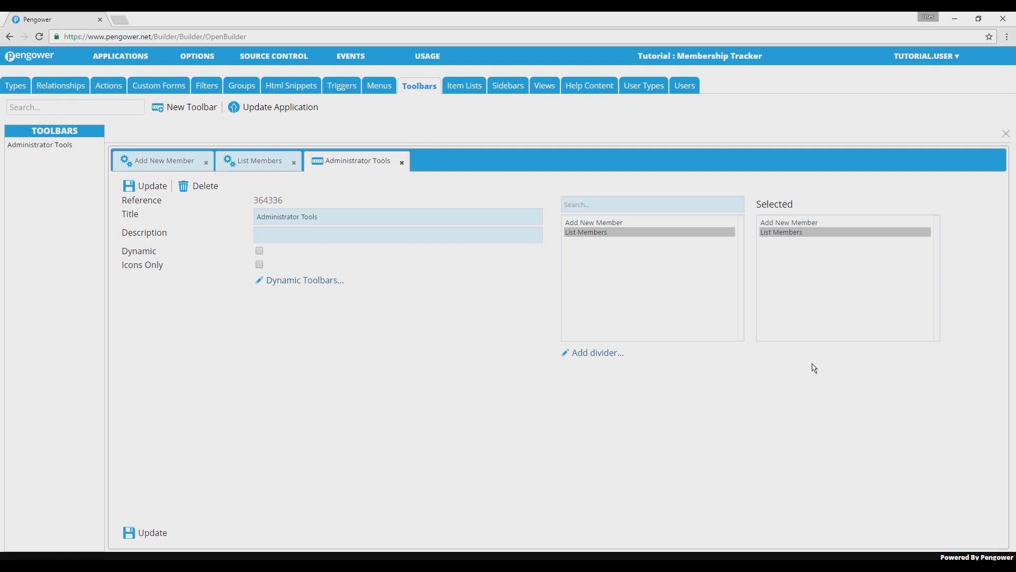
click(162, 539)
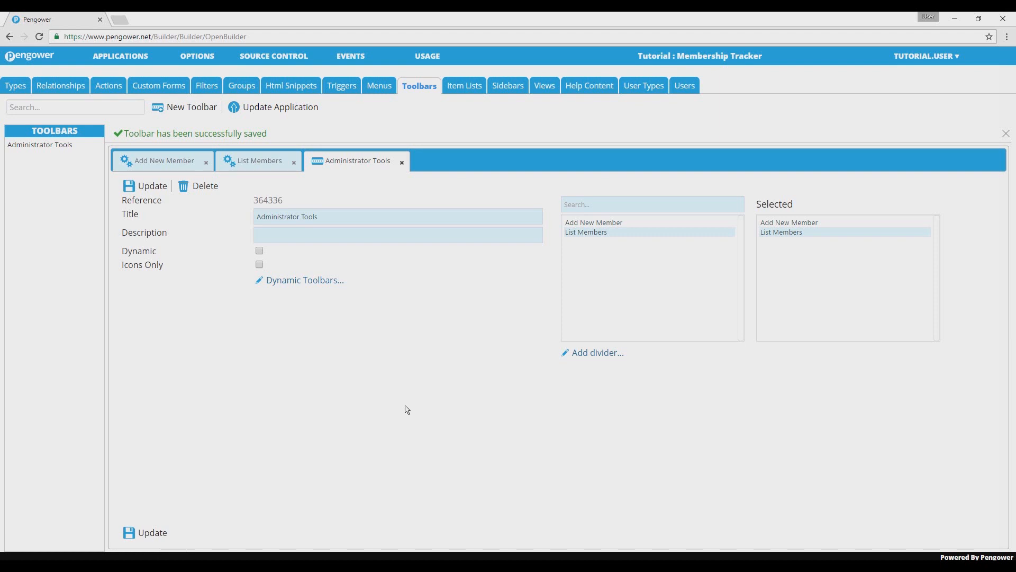
- Start a new view titled Administrator View using the Toolbar Only Application Layout
click(545, 92)
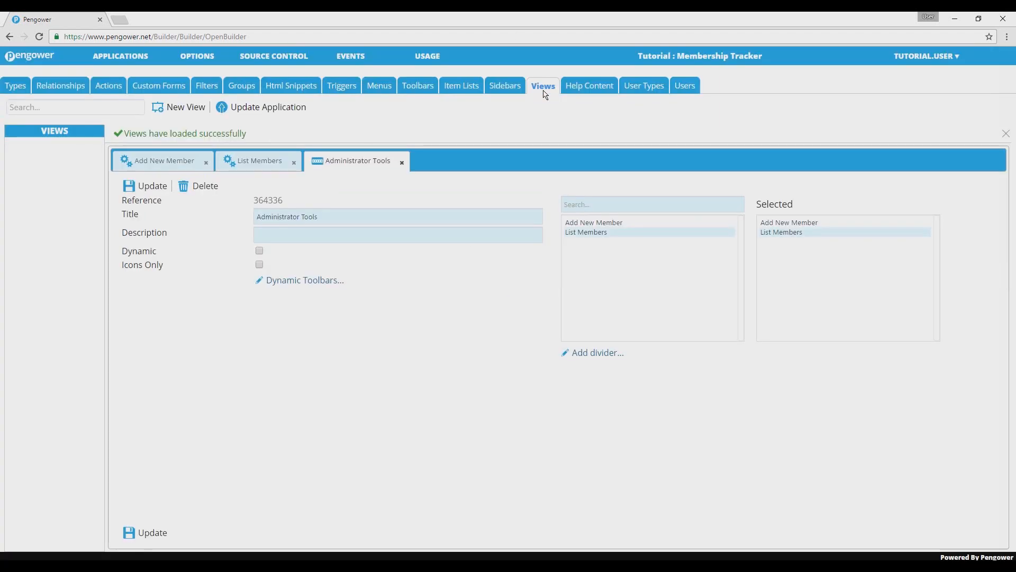
click(186, 108)
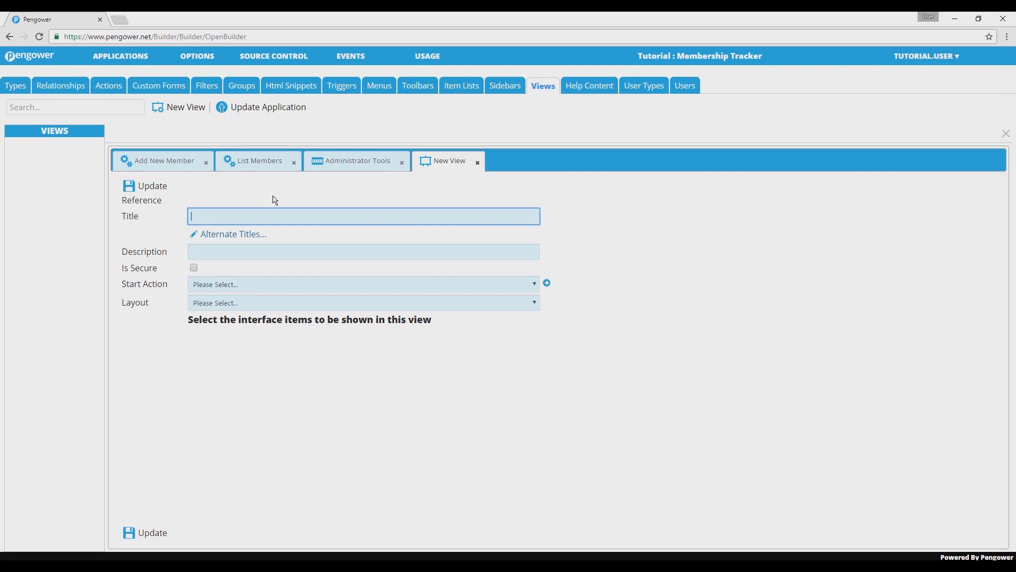
text(Administrator View)
click(263, 304)
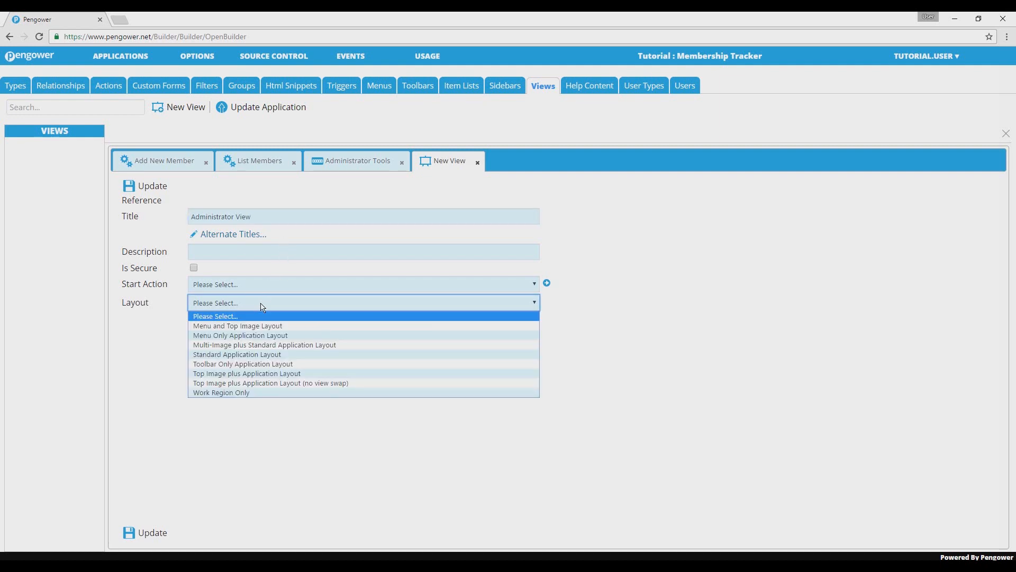
click(262, 363)
click(261, 364)
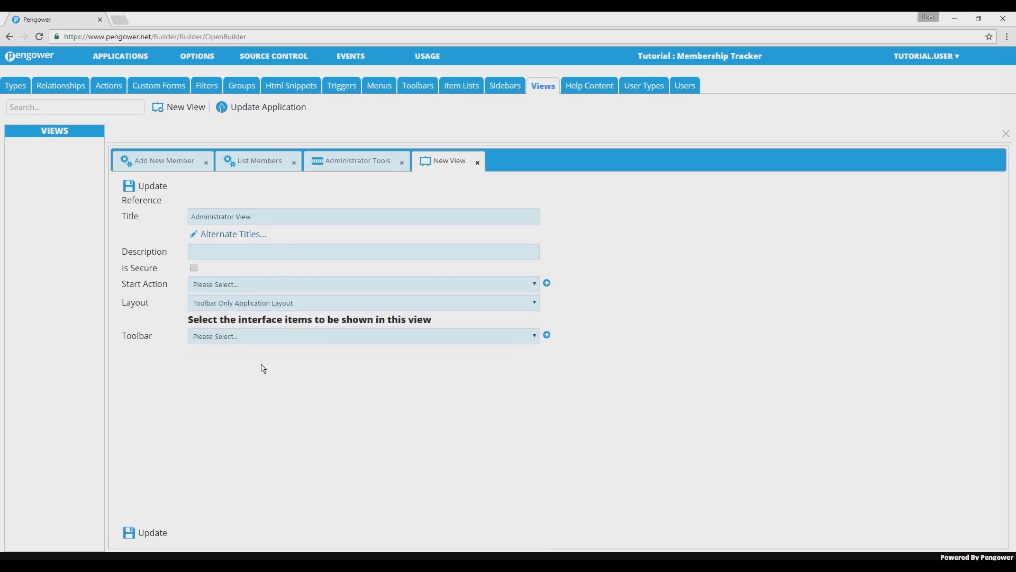
- Assign the Administrator Tools toolbar to the Administrator View and save the view
click(273, 339)
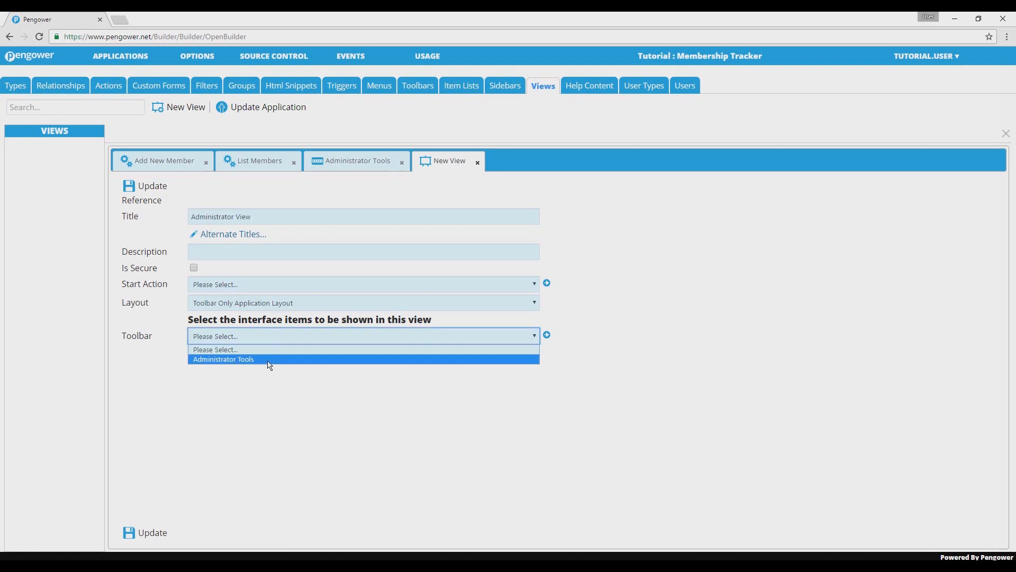
click(270, 360)
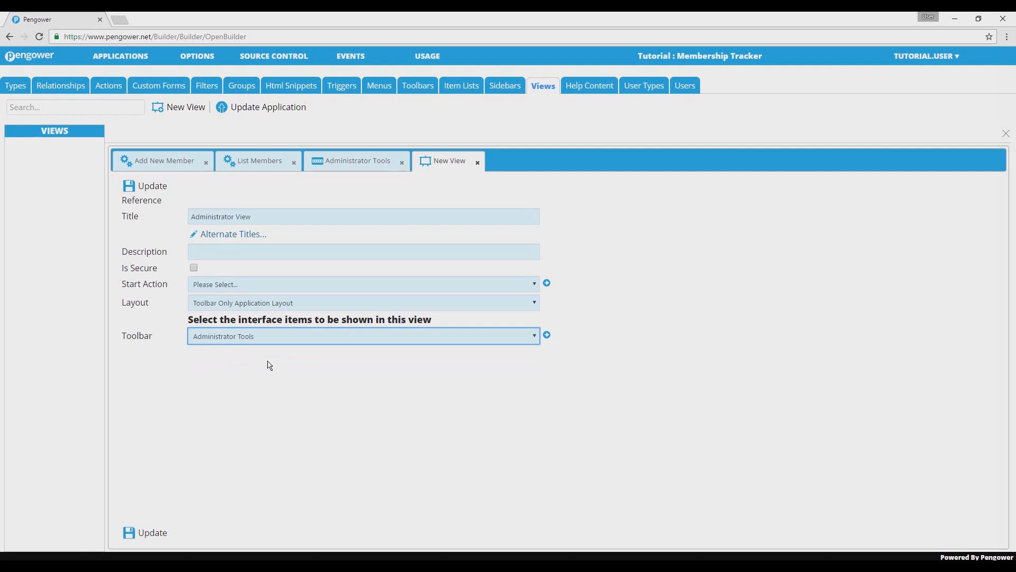
click(269, 366)
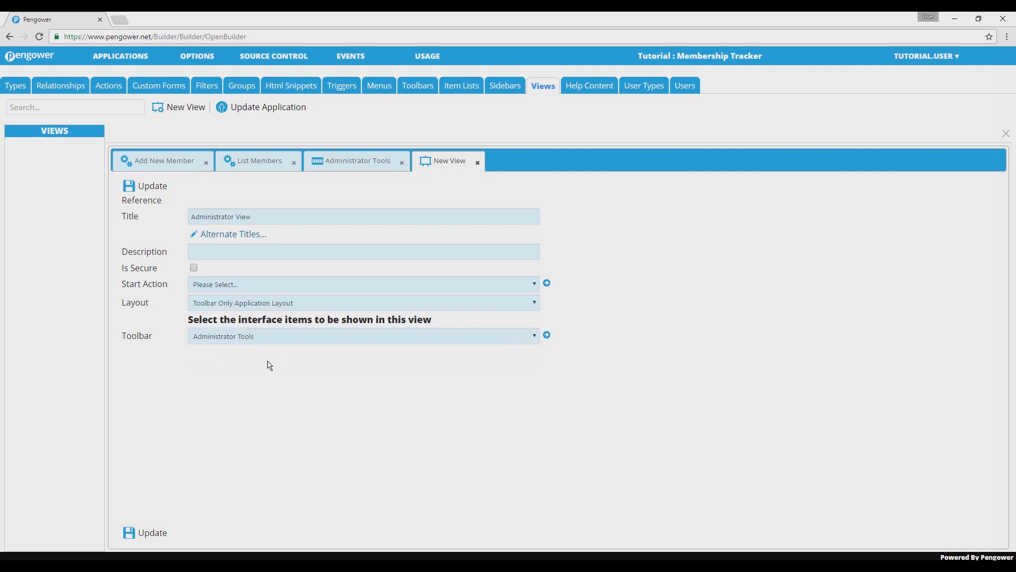
click(153, 533)
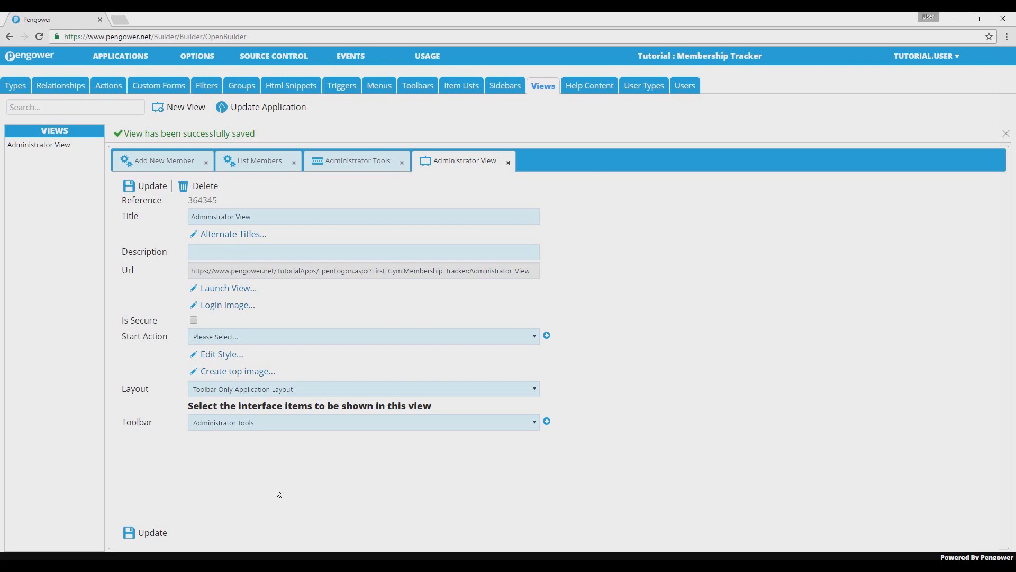
- Update the application and open the Administrator View's URL in a new browser tab
click(289, 108)
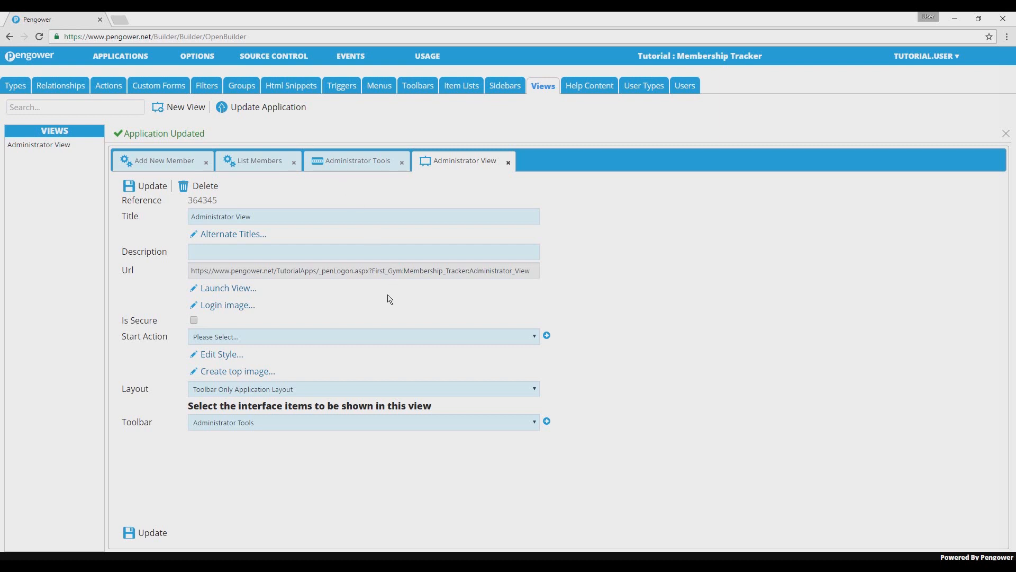
triple_click(391, 276)
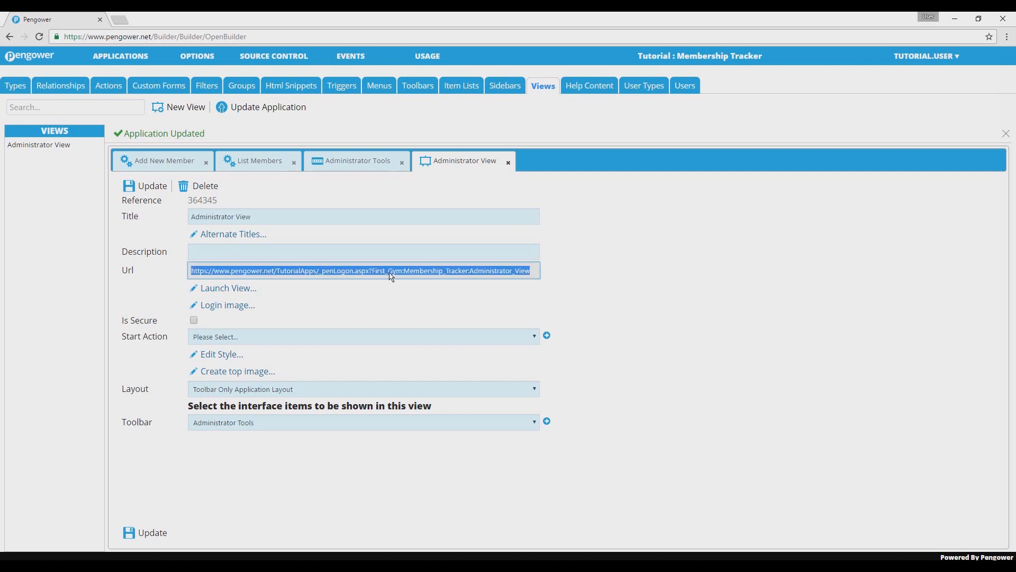
key(ctrl+c)
click(120, 20)
key(ctrl+v)
key(Return)
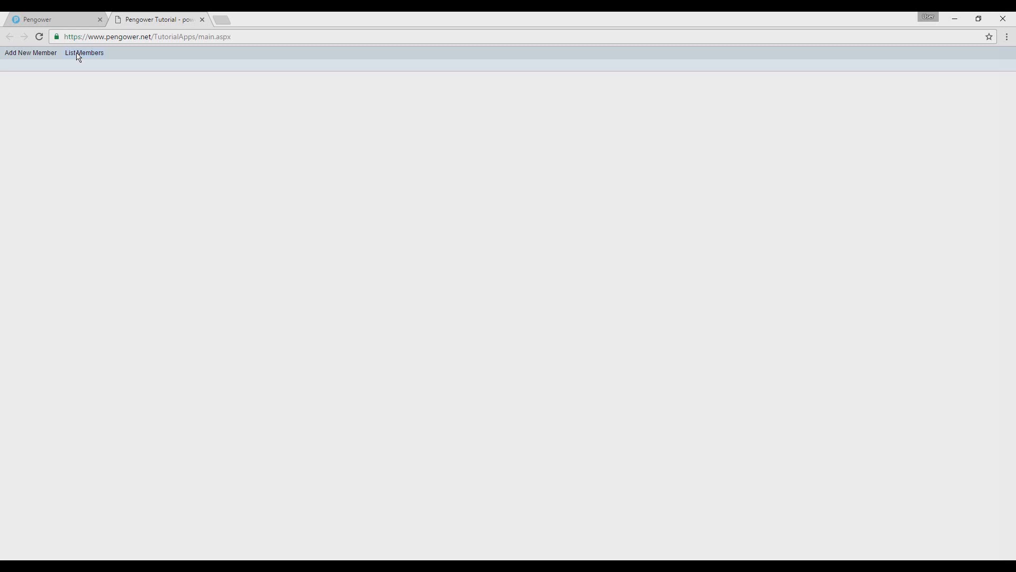
- Try saving a blank new member, and save it with name, contact details, date of birth and membership from 19 September 2015 to 19 September 2017
click(27, 55)
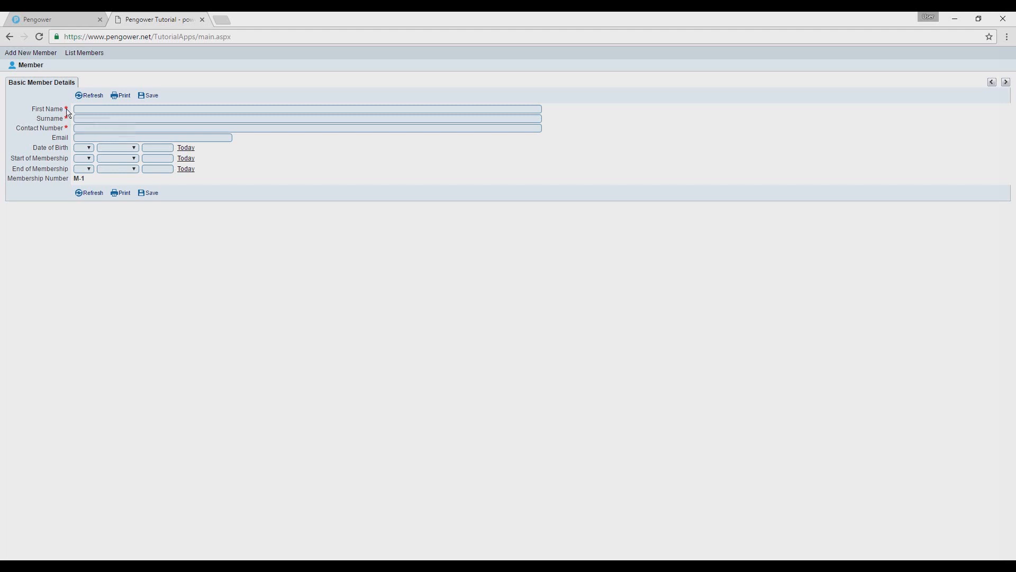
mouse_move(68, 112)
click(155, 196)
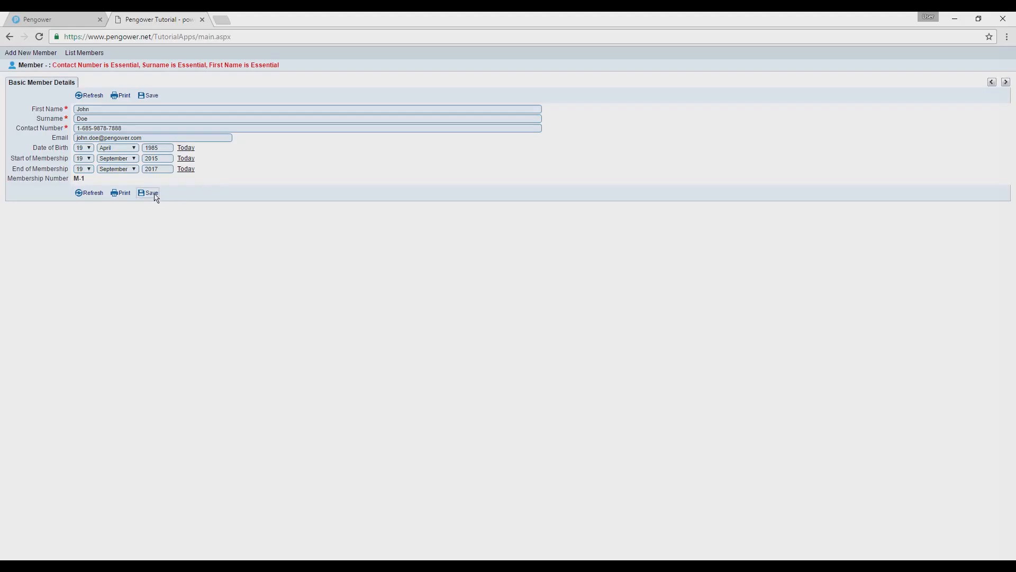
click(157, 197)
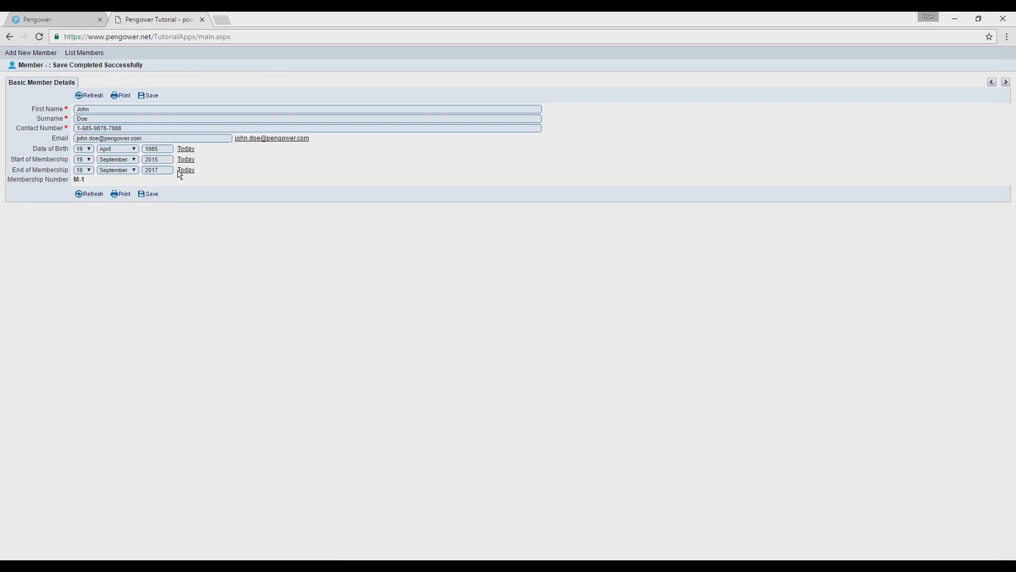
- Check the save message and the generated membership number on the saved member record
drag(151, 68, 54, 66)
click(166, 71)
drag(87, 183, 74, 182)
click(98, 184)
- Add further members, including one with membership from 9 June 2016 to 9 June 2018, and open the member list
click(26, 54)
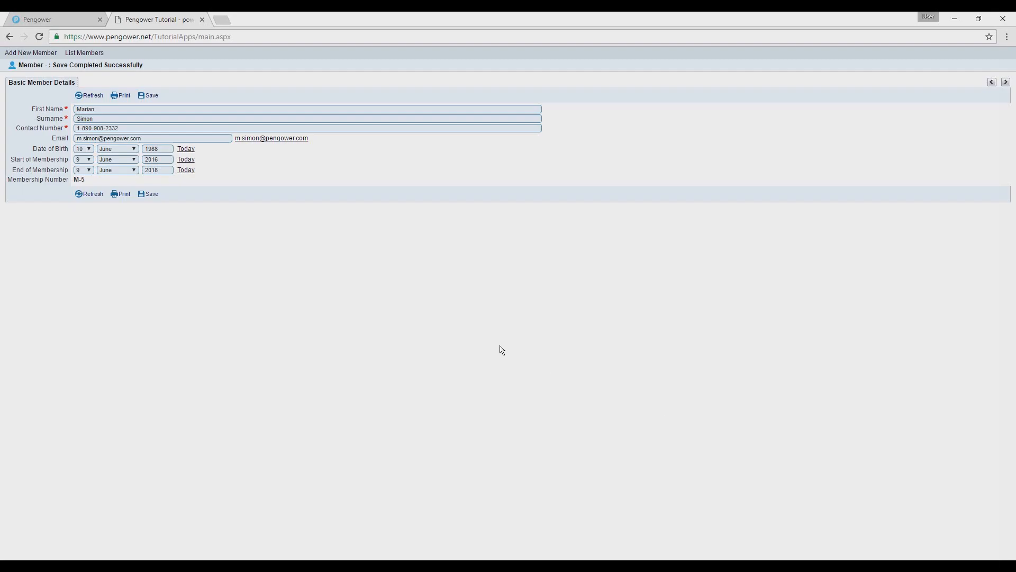
click(85, 57)
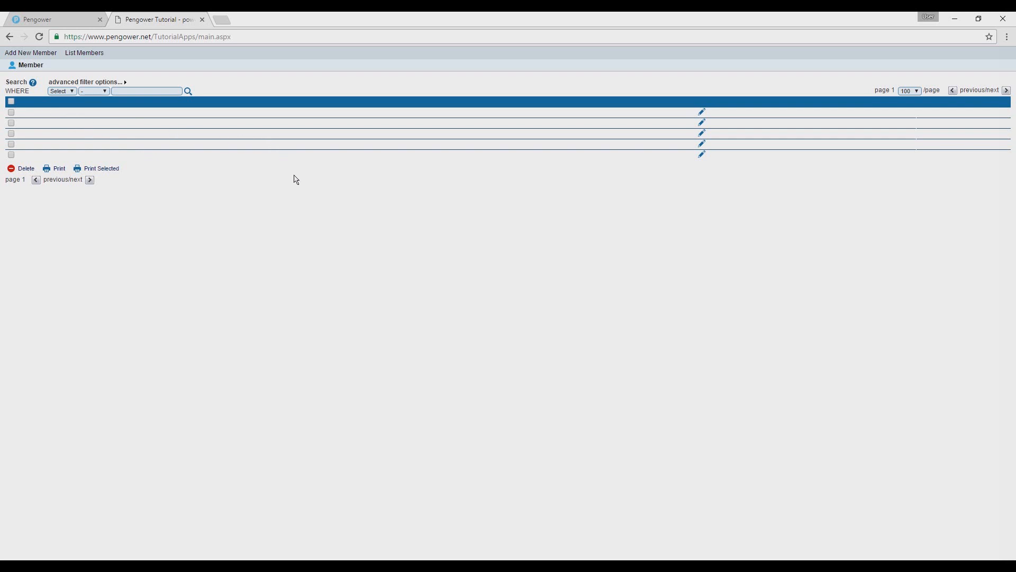
- Switch back to the Pengower builder and open the index settings of the Member type
click(64, 18)
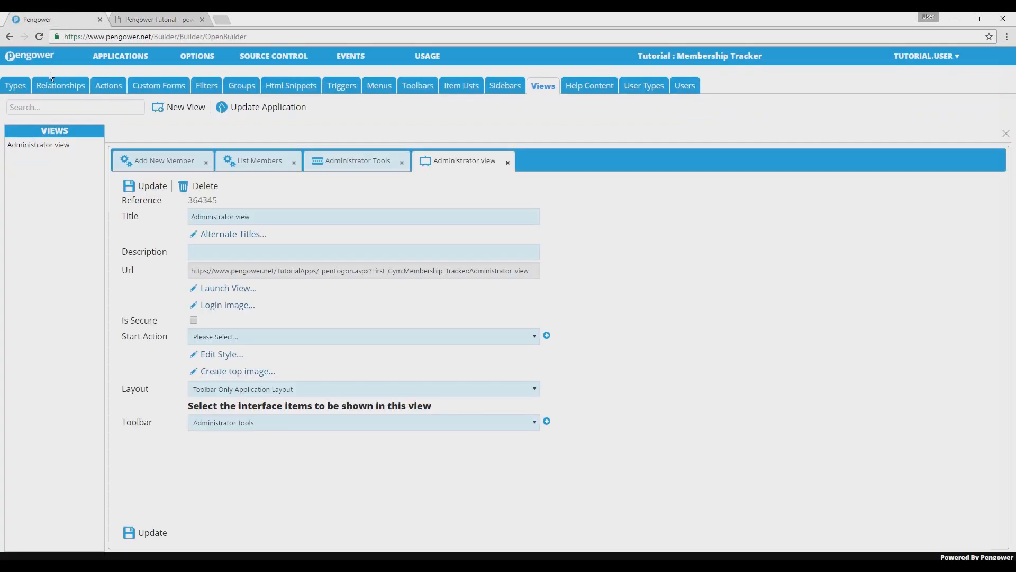
click(23, 86)
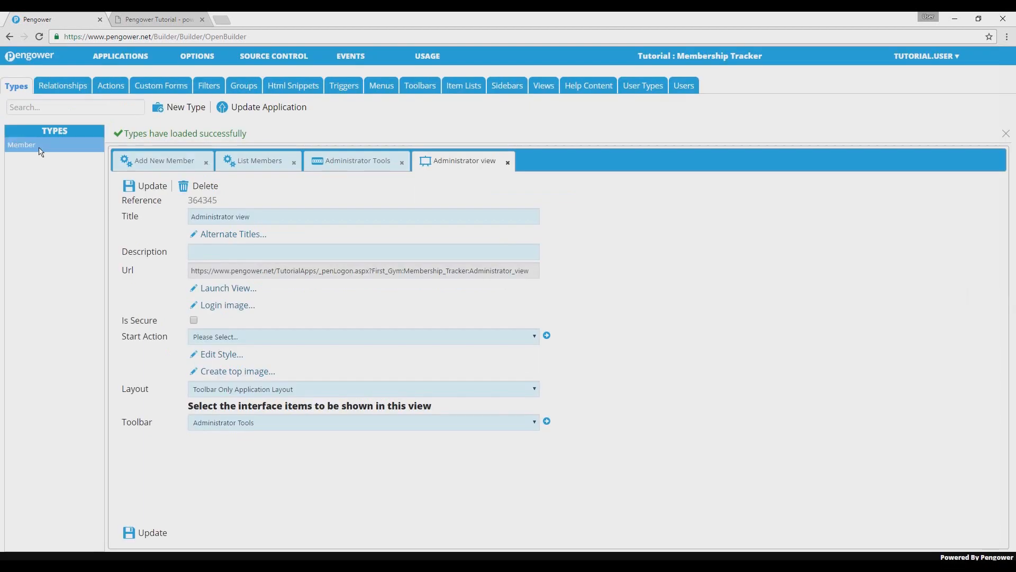
click(40, 152)
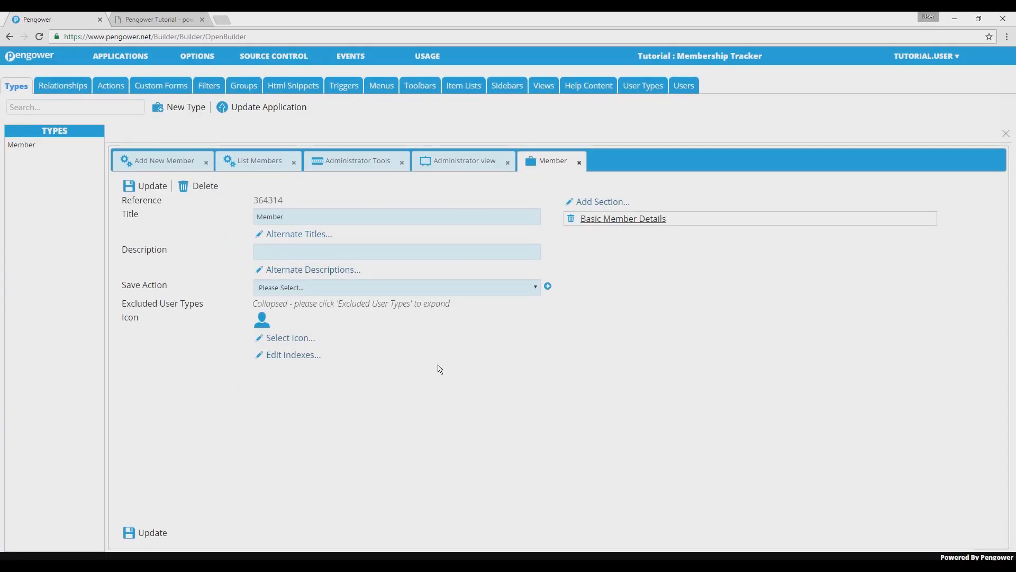
click(293, 355)
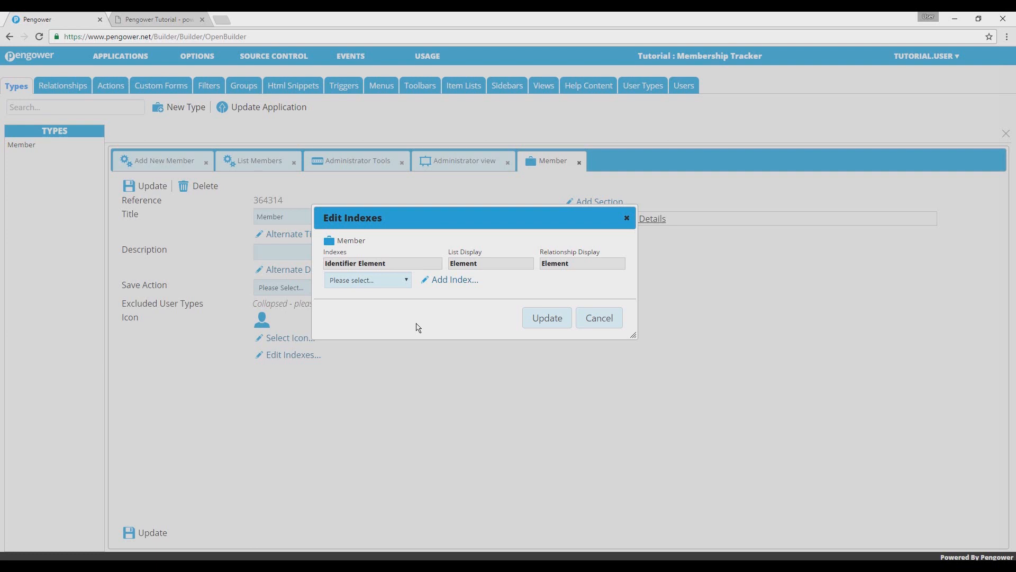
- Add Surname and First Name as indexes of the Member type
click(400, 284)
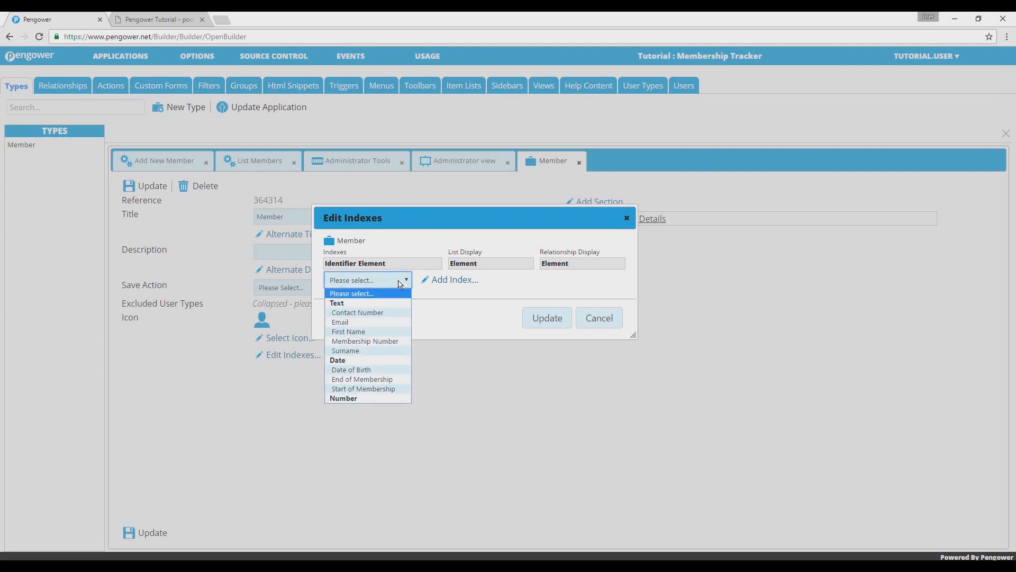
click(398, 350)
click(450, 281)
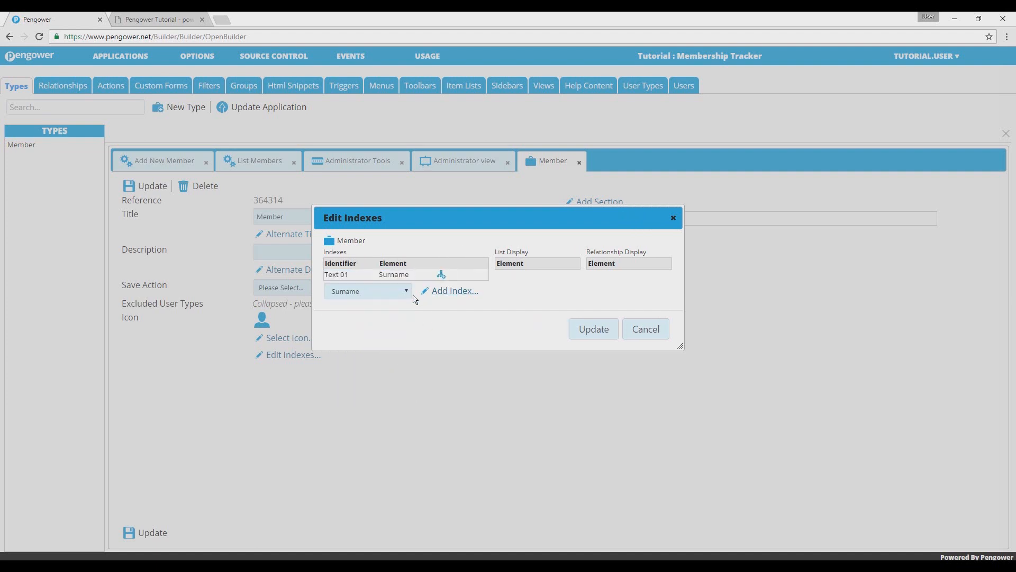
click(395, 291)
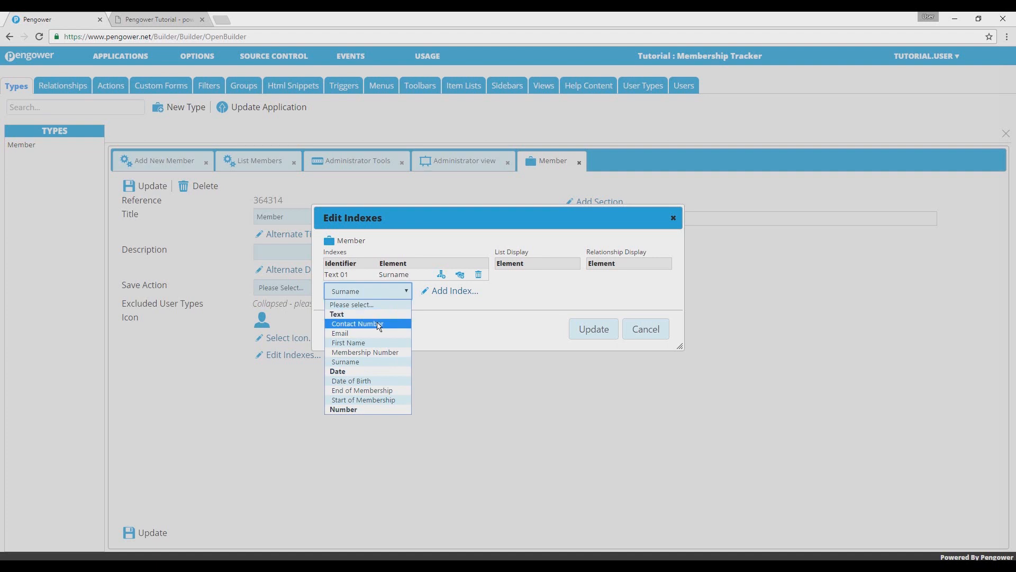
click(374, 343)
click(448, 291)
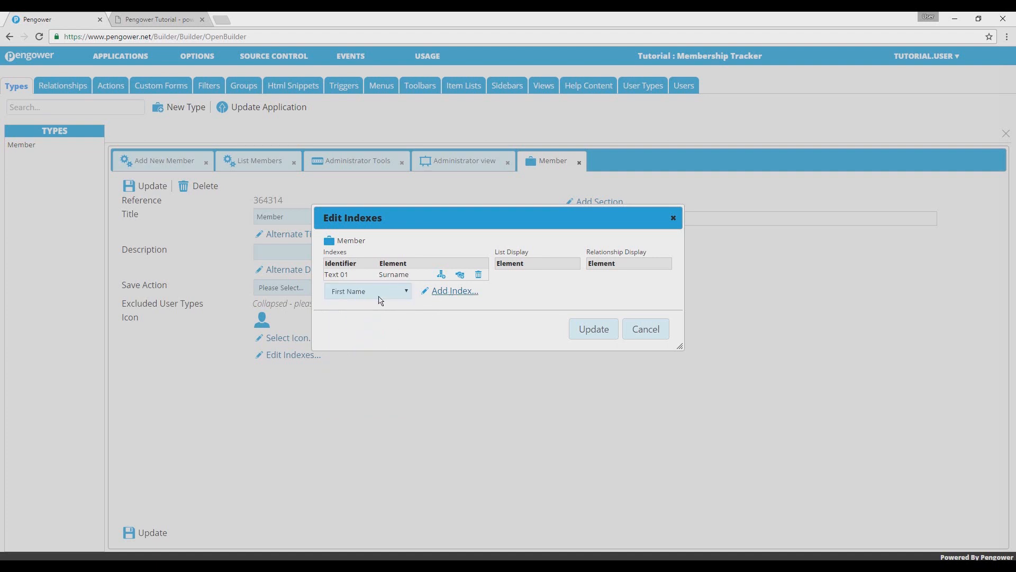
- Add Email, Date of Birth and Membership Number to the Member type's indexes
click(381, 303)
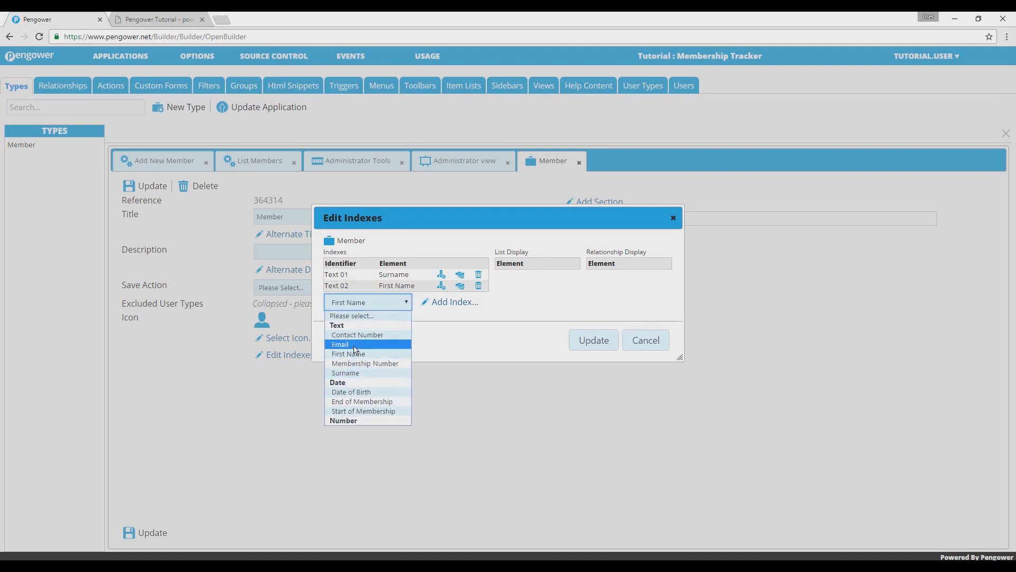
click(354, 345)
click(438, 308)
click(368, 314)
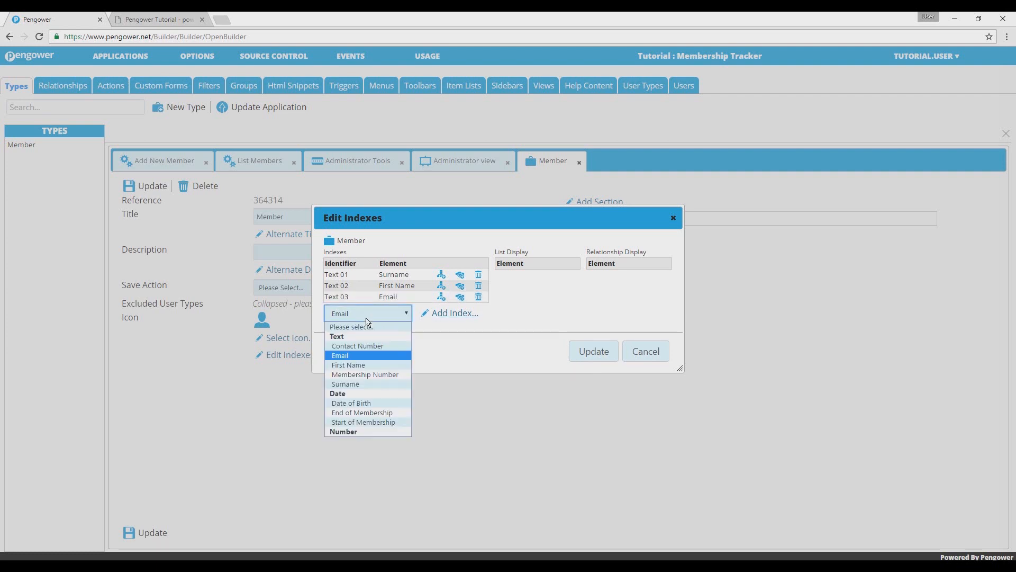
click(364, 404)
click(369, 324)
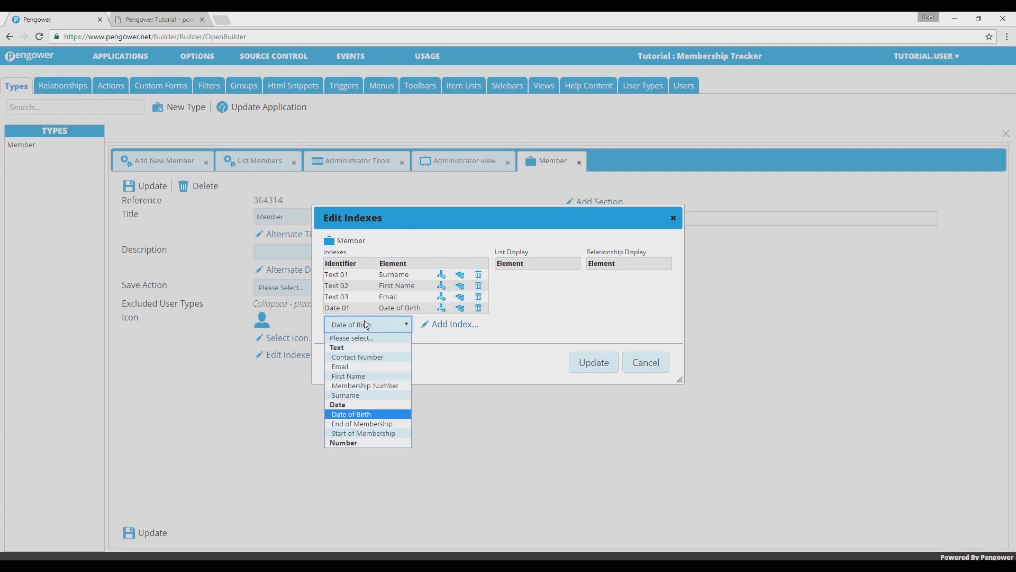
click(360, 386)
click(450, 325)
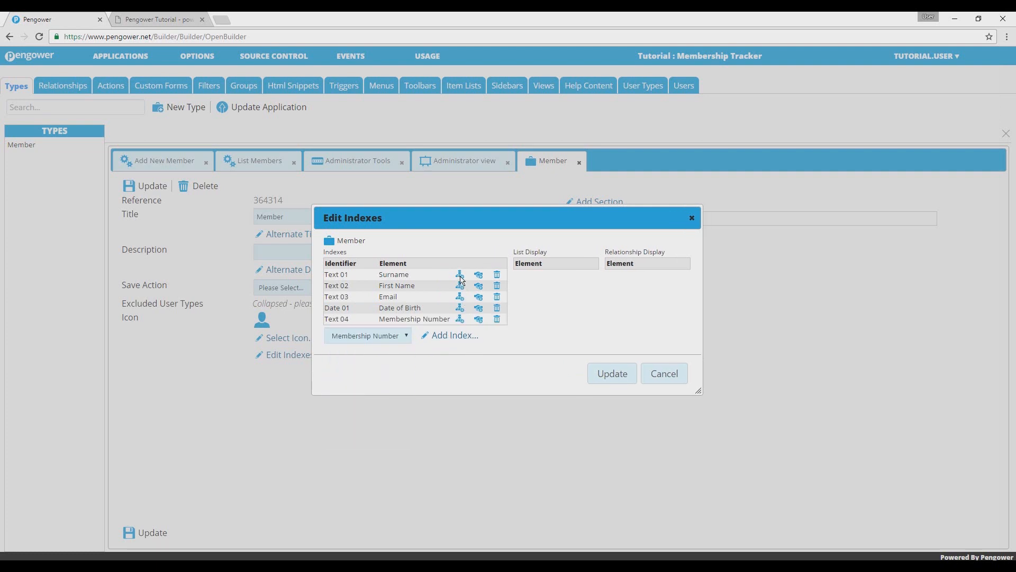
- Add Surname, First Name, Email and Membership Number, in that order, to the Member type's list display
click(460, 275)
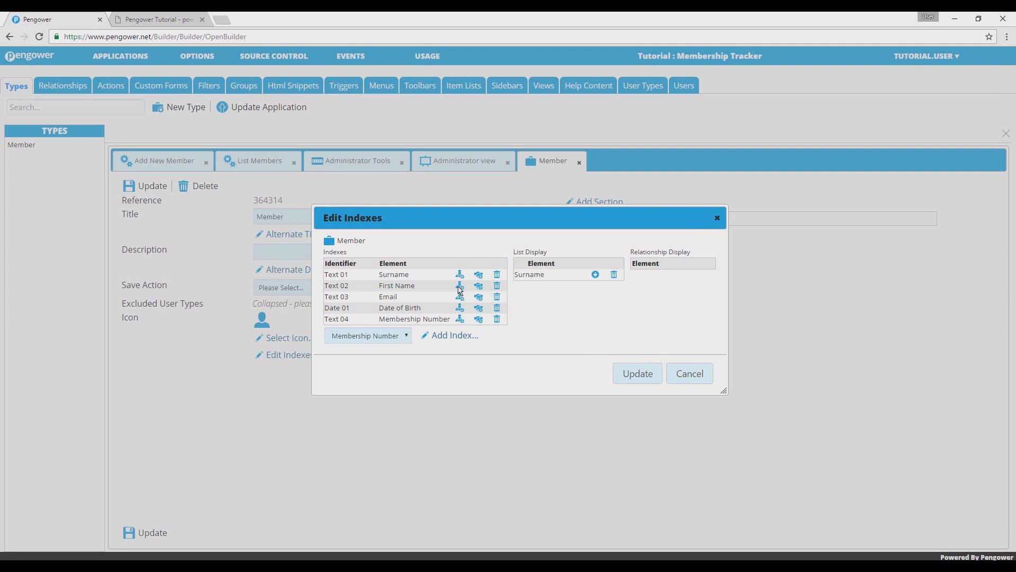
click(459, 286)
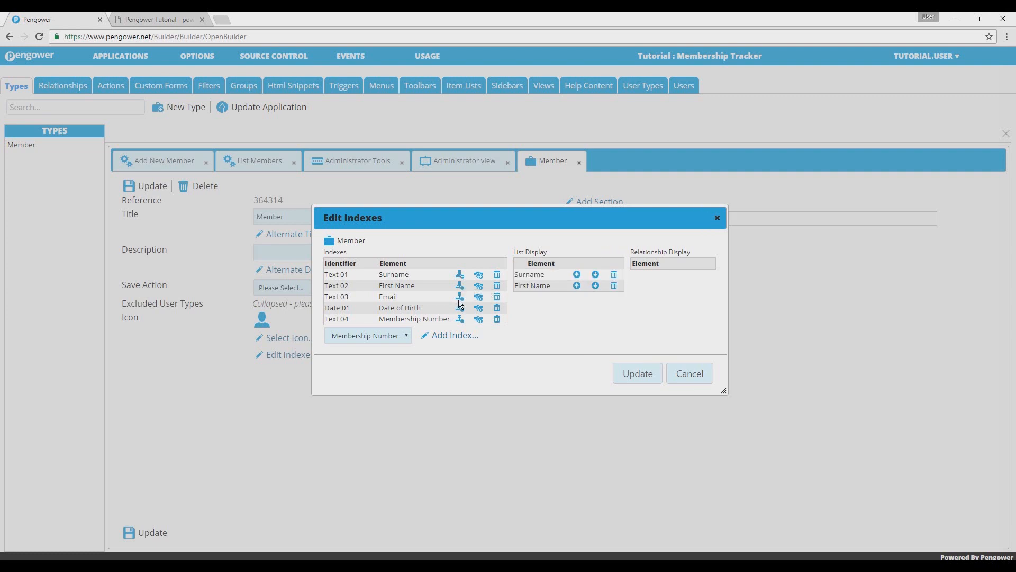
click(460, 298)
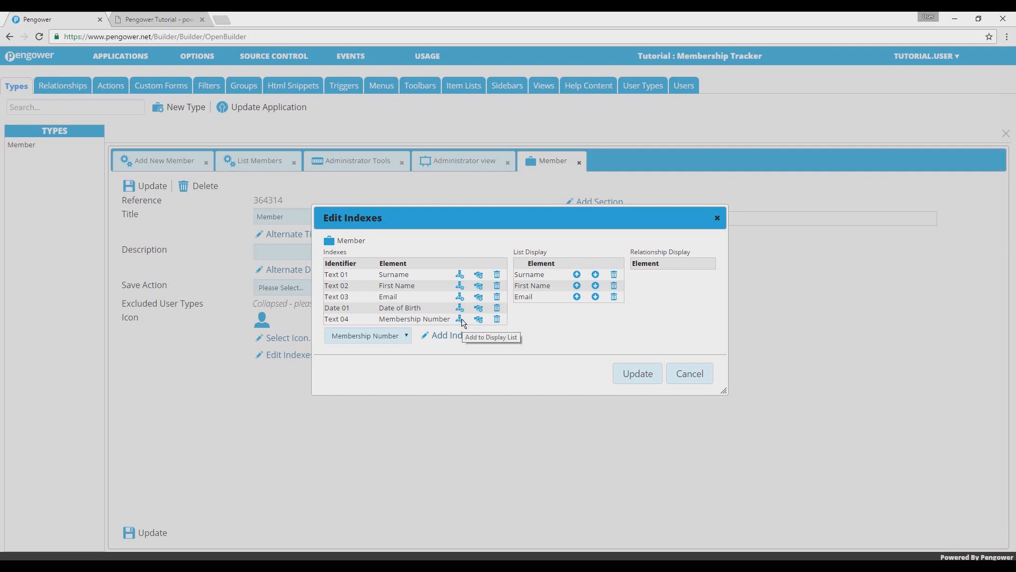
click(460, 320)
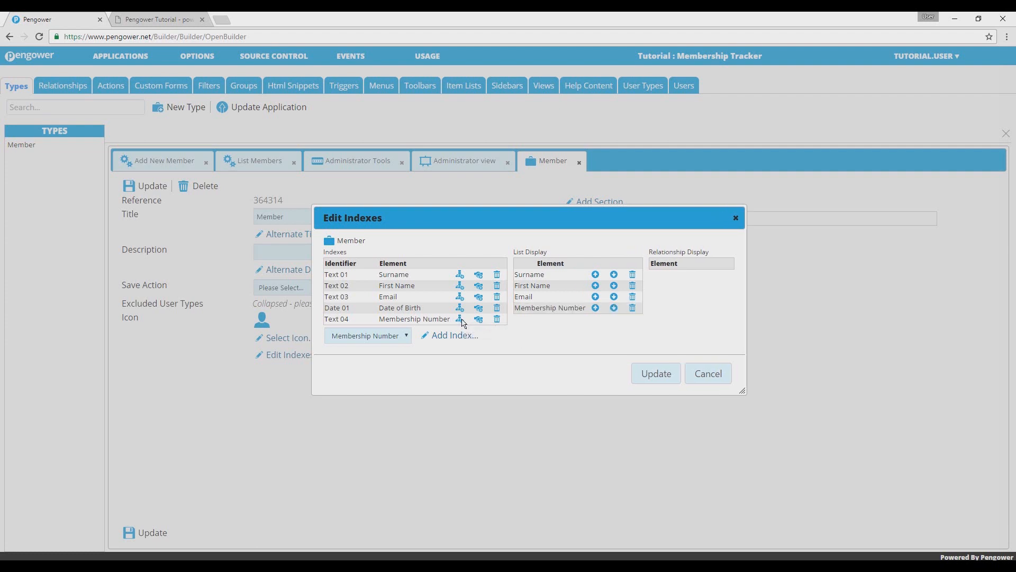
click(595, 286)
click(615, 275)
- Add Surname, First Name and Membership Number to the relationship display and apply the index changes
click(479, 275)
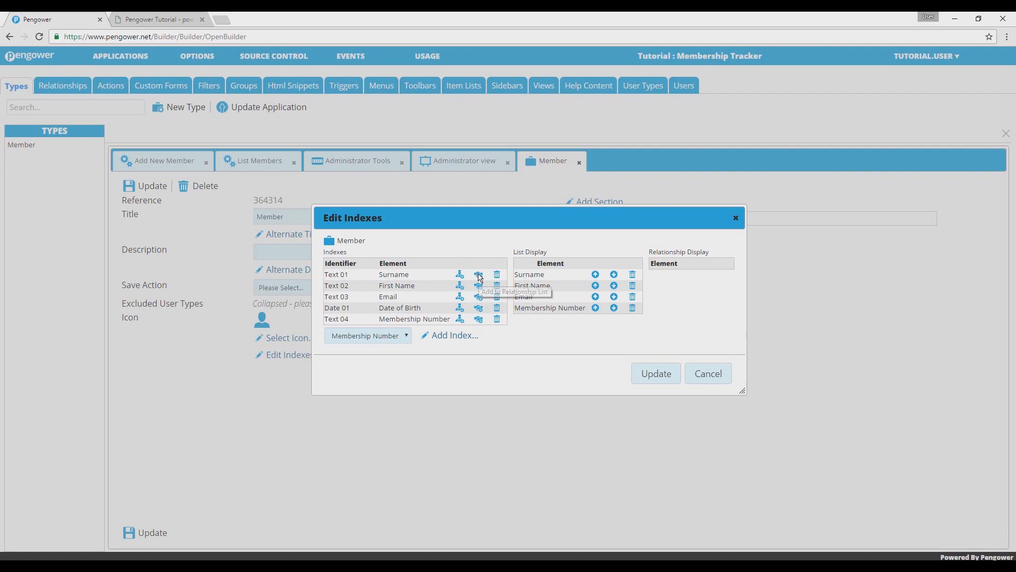
click(478, 288)
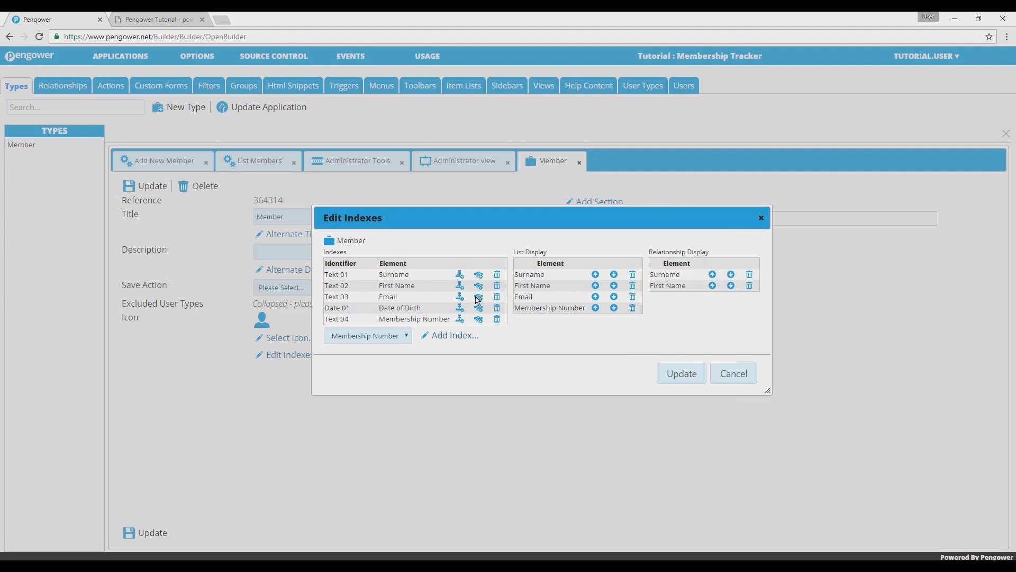
click(479, 319)
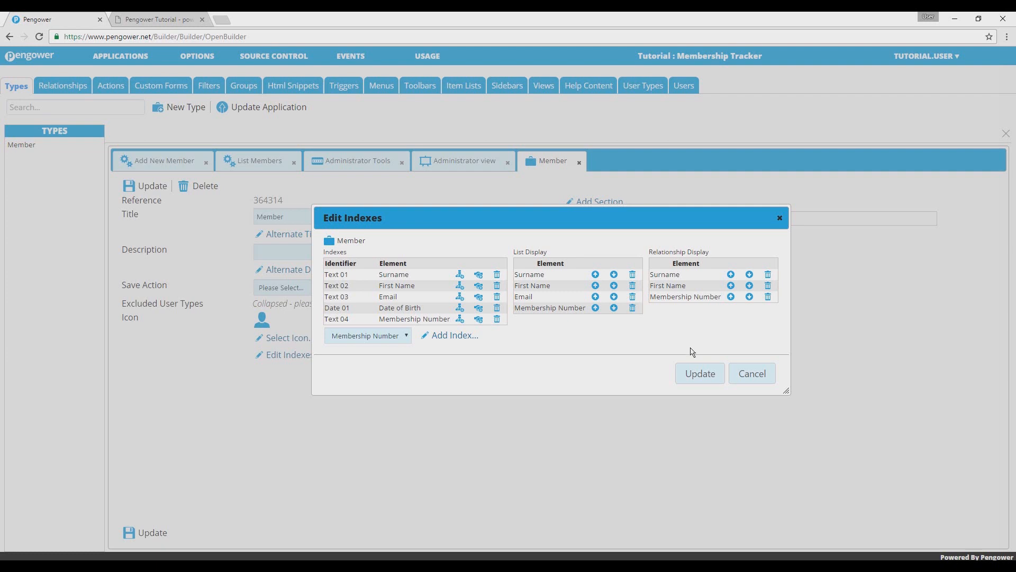
click(701, 377)
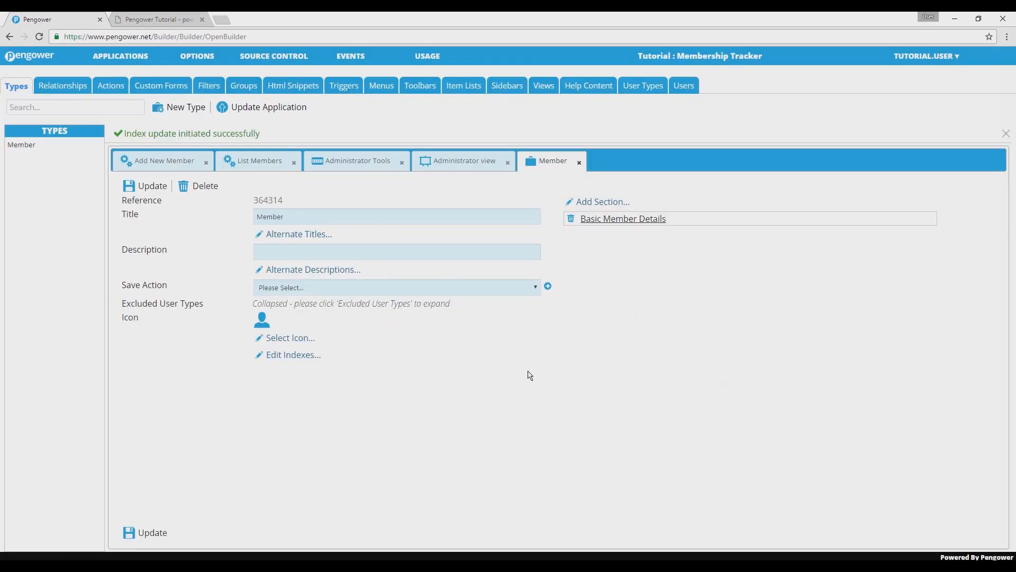
- Update the Member type and the application, and reload the member list in the Administrator View's browser tab
click(160, 536)
click(280, 117)
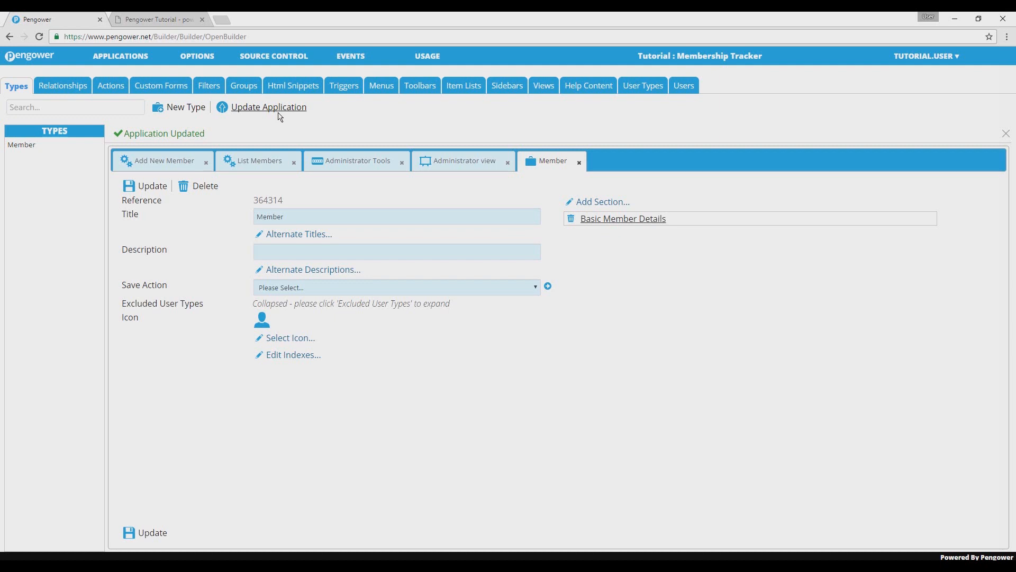
click(157, 19)
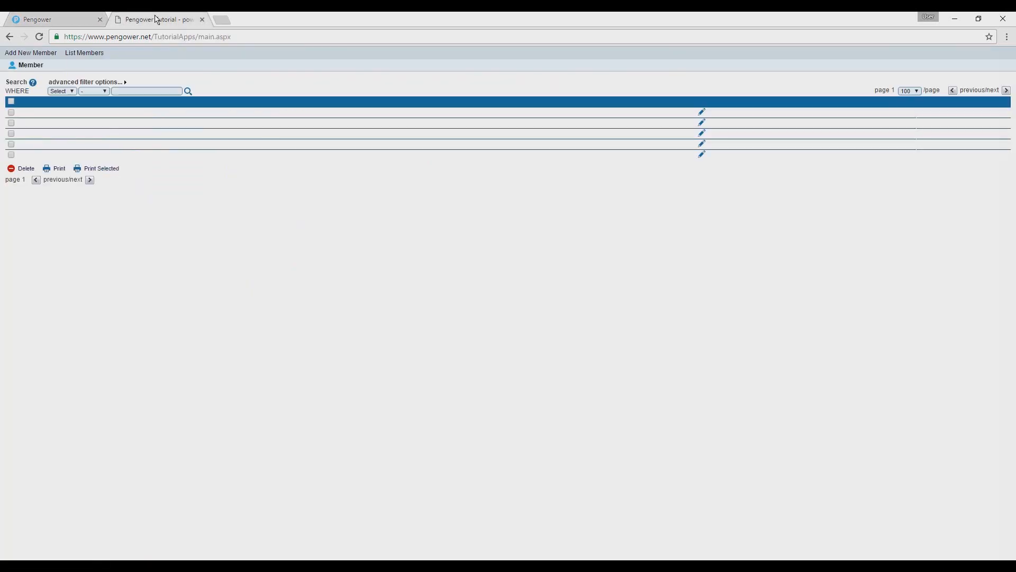
click(97, 56)
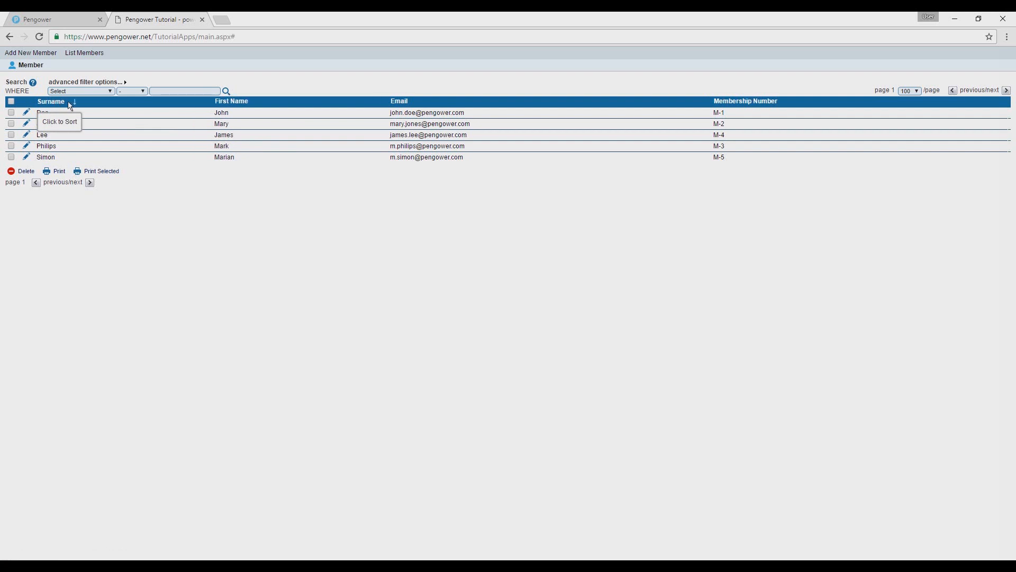
- Sort the member list by First Name and look at the search filter's field and operator choices
click(233, 103)
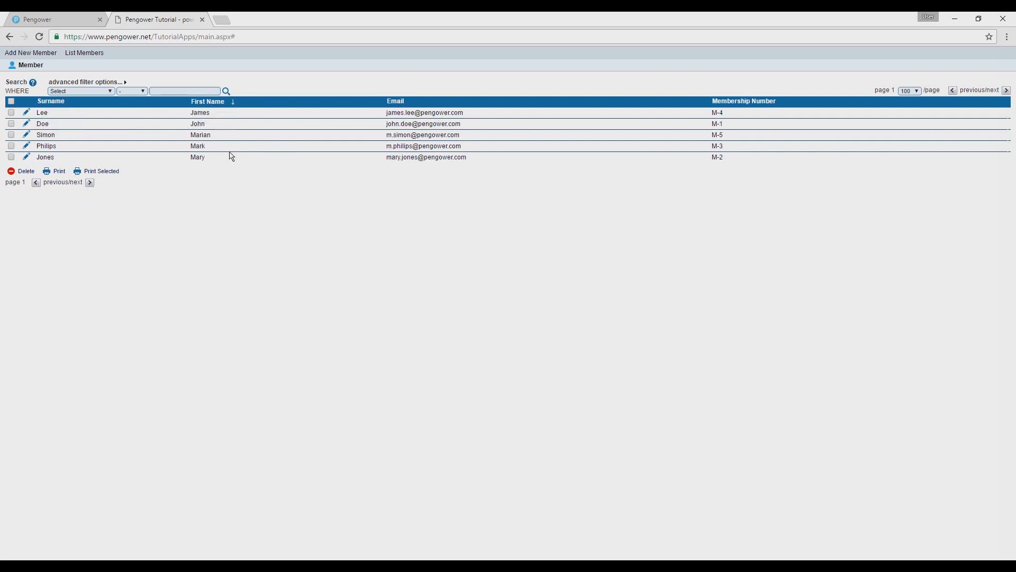
click(106, 92)
click(127, 93)
- Open the first listed member's record, then return to the member list and view the records-per-page choices
click(26, 113)
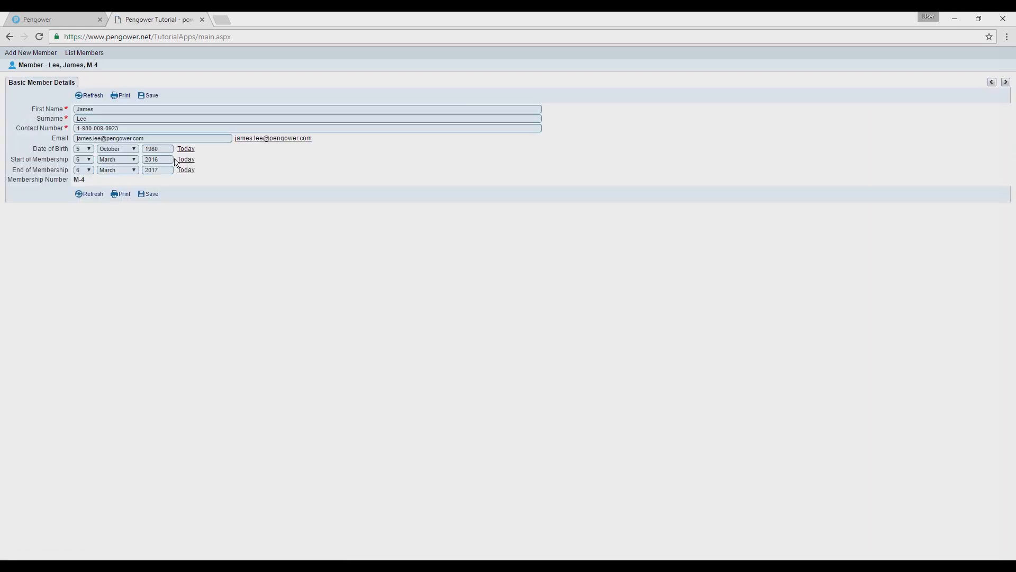
click(95, 55)
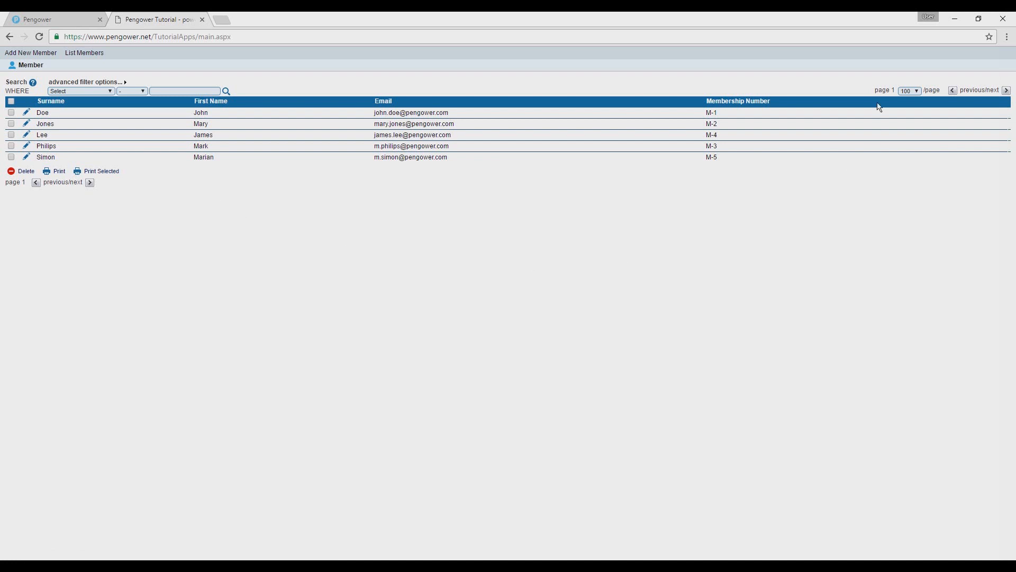
click(912, 91)
click(911, 91)
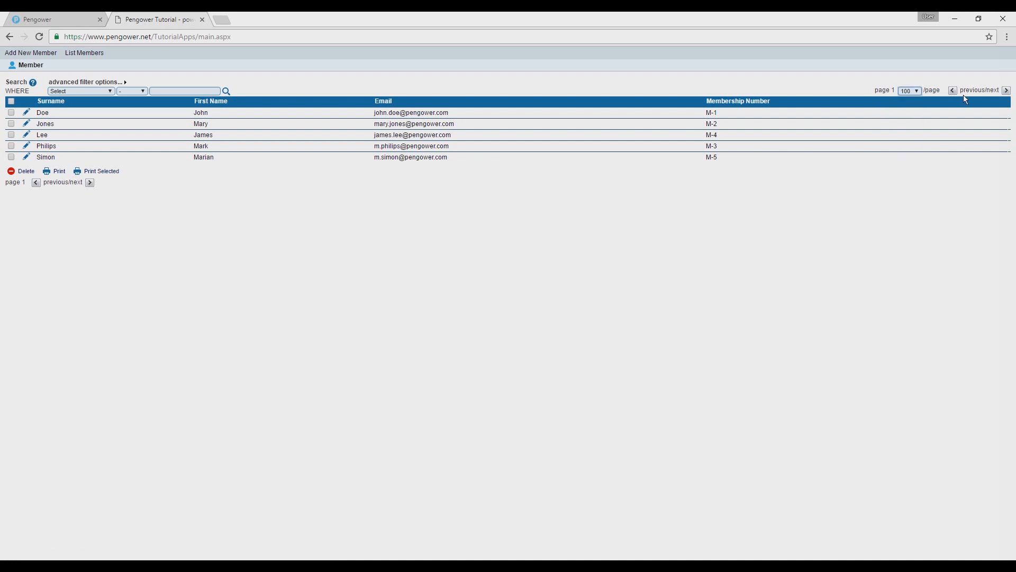